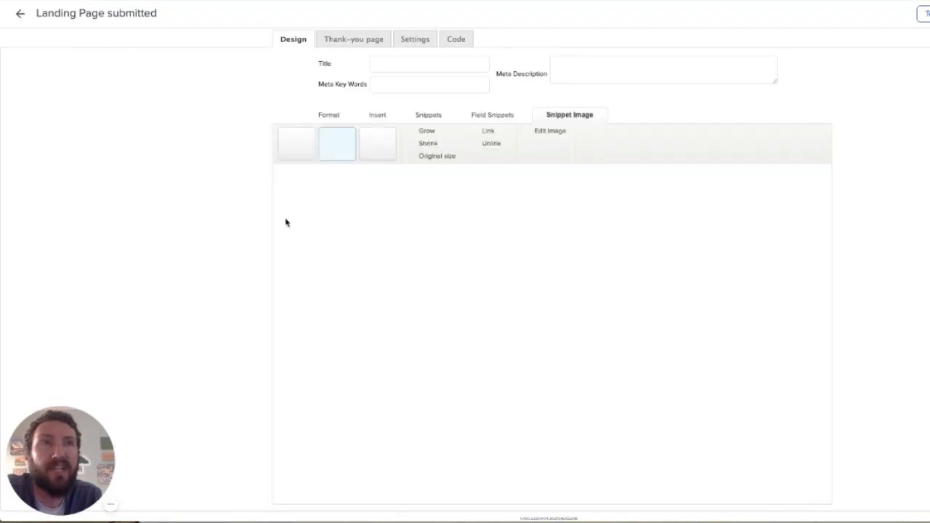
Examine the notification email settings of the Landing Page submitted goal and return to the campaign
left_click(418, 40)
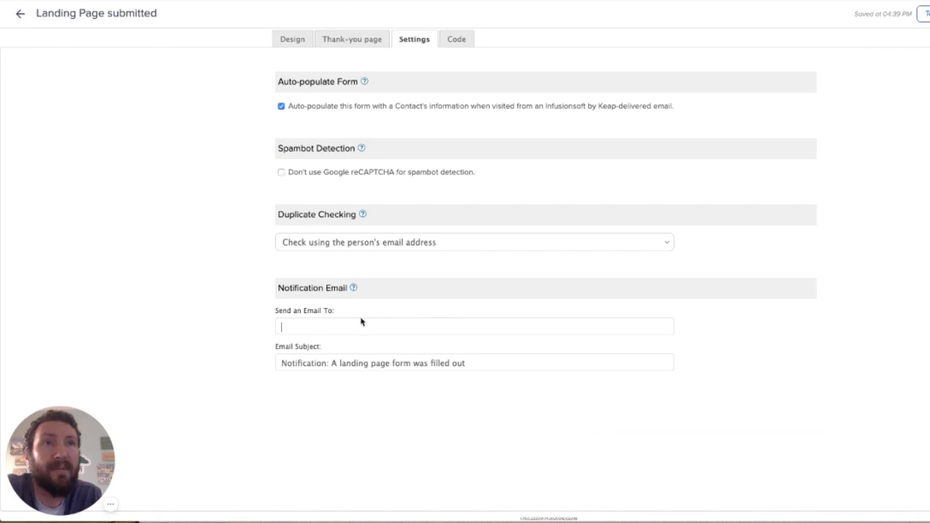
mouse_move(354, 289)
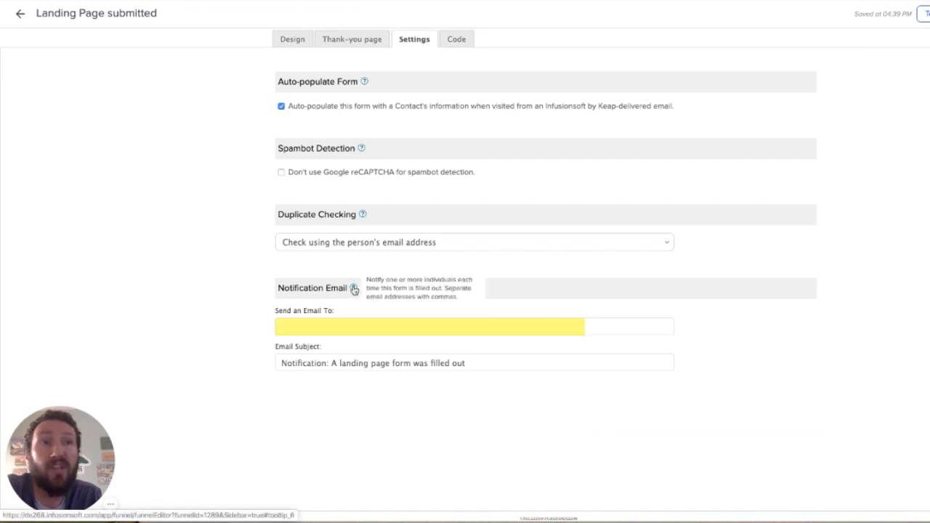
left_click(21, 13)
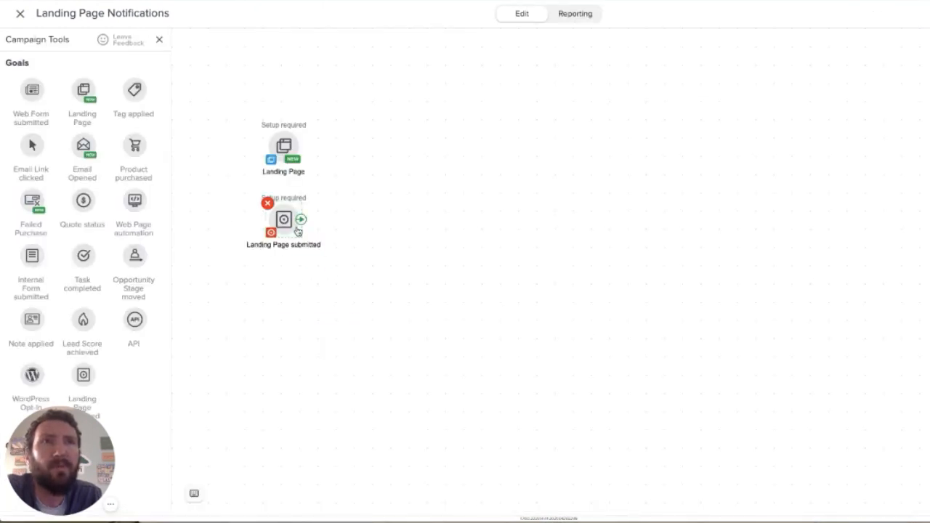
Delete the Landing Page submitted goal from the Landing Page Notifications campaign
left_click_drag(334, 259, 220, 189)
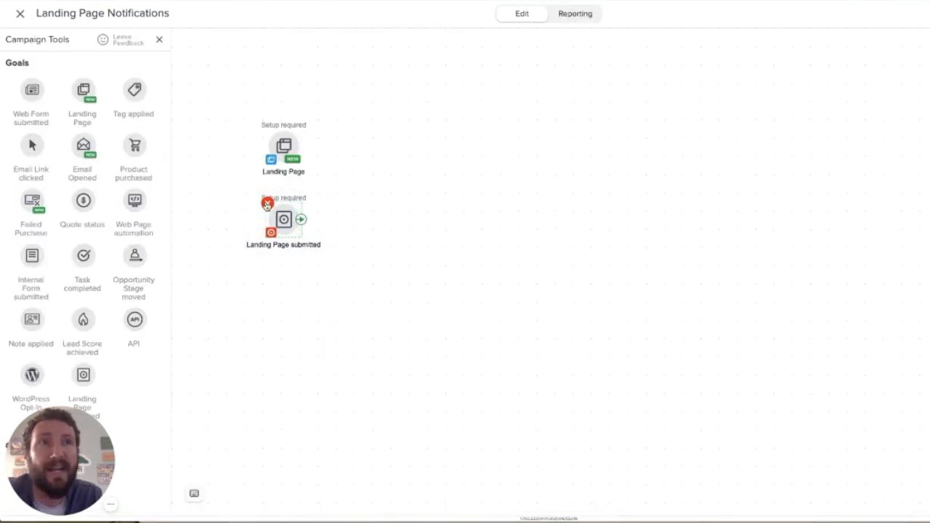
left_click(268, 204)
left_click(644, 52)
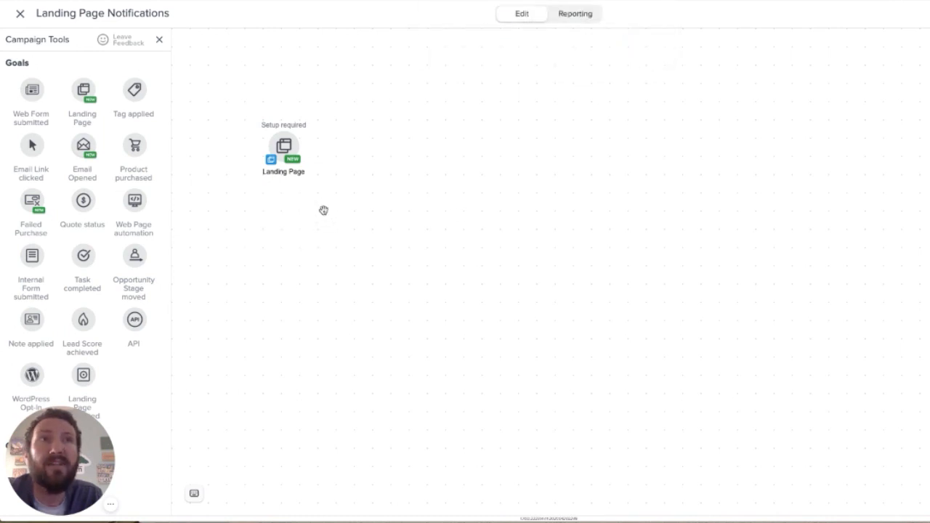
Reposition the Landing Page goal higher on the campaign canvas, leaving room beside it
left_click_drag(318, 185, 248, 108)
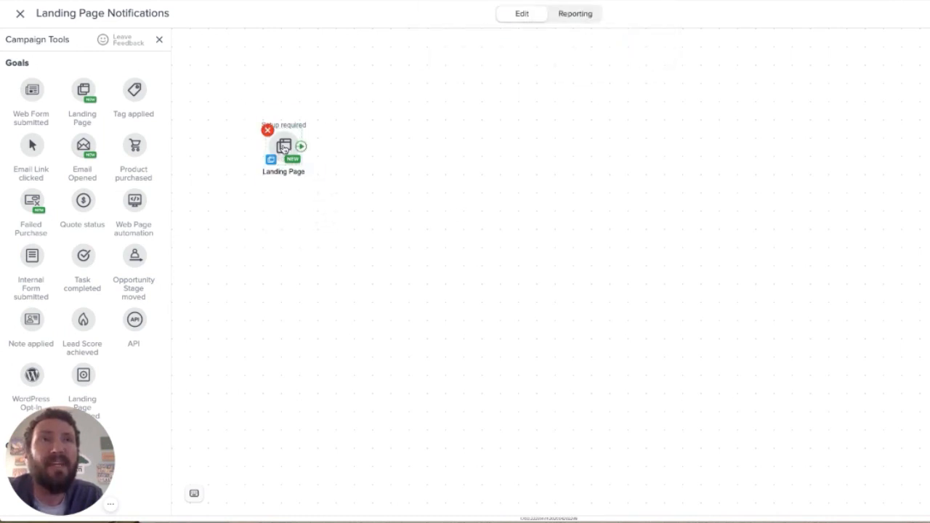
left_click_drag(285, 149, 232, 112)
left_click(250, 218)
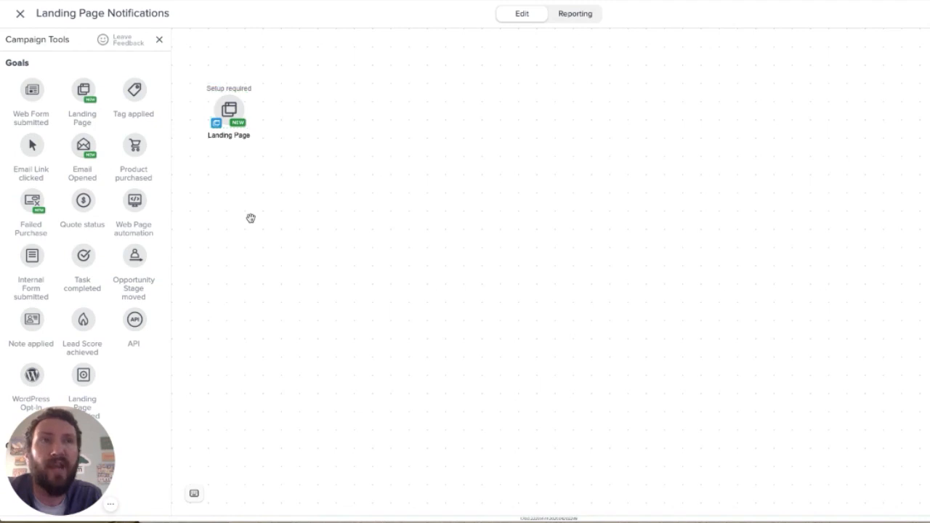
left_click(242, 109)
left_click_drag(241, 109, 278, 109)
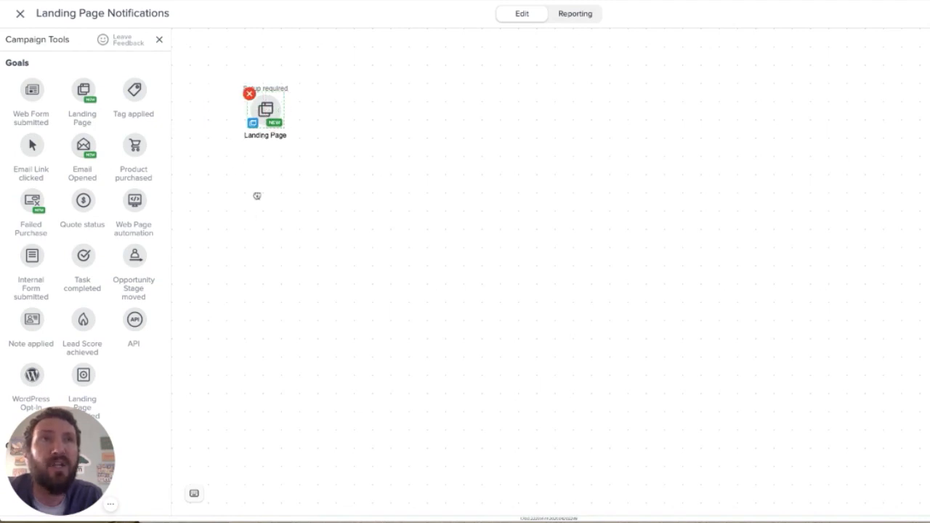
left_click(257, 194)
Add a sequence beside the Landing Page goal and connect the goal to it
scroll(100, 247, "up", 2)
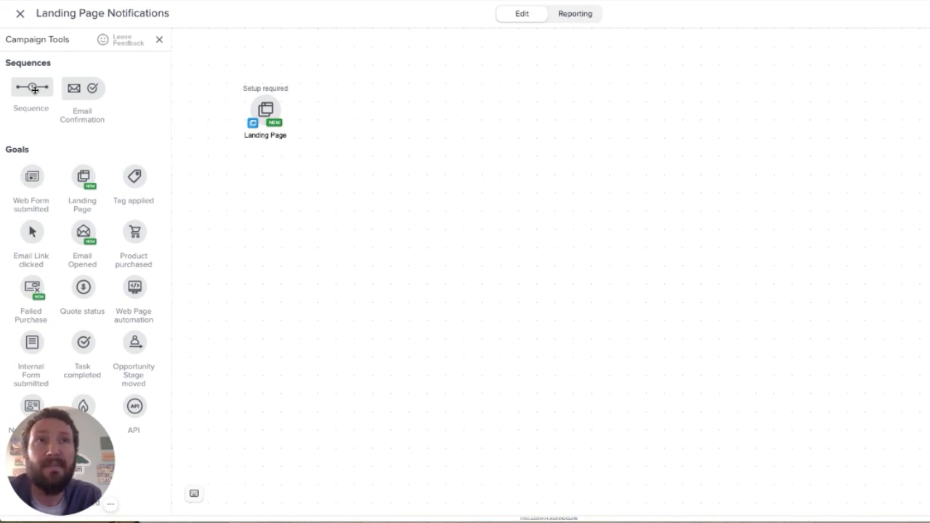
left_click_drag(34, 88, 338, 103)
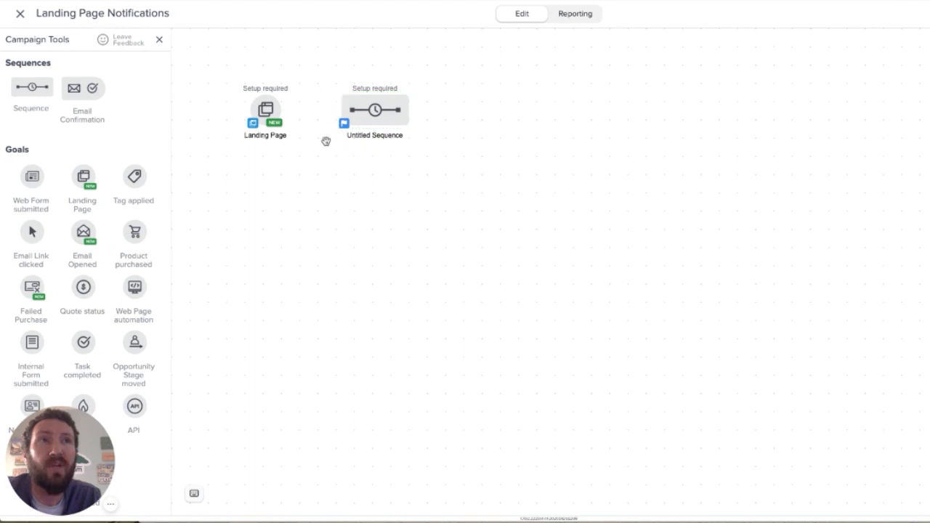
left_click_drag(284, 110, 375, 131)
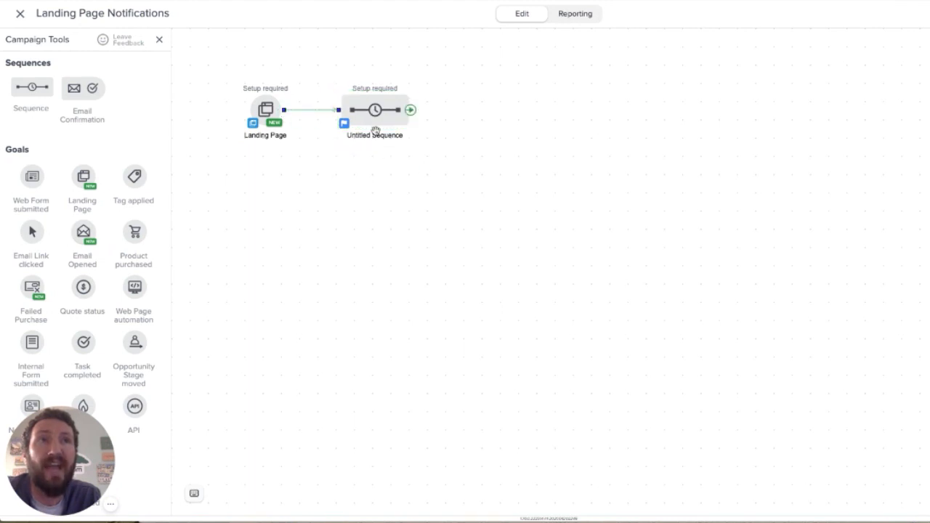
Rename the new sequence as "Notify Team" and open it for editing
double_click(377, 136)
type("N")
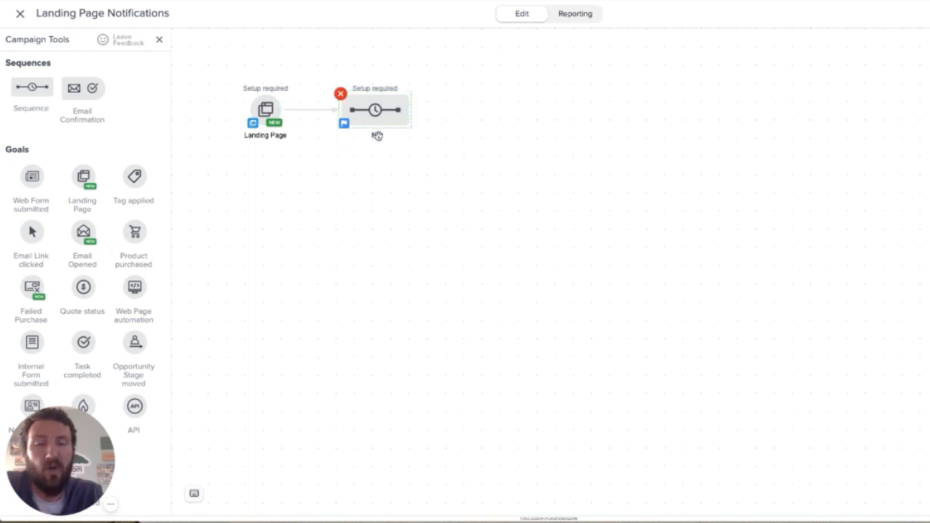
type("otify Team")
left_click(379, 181)
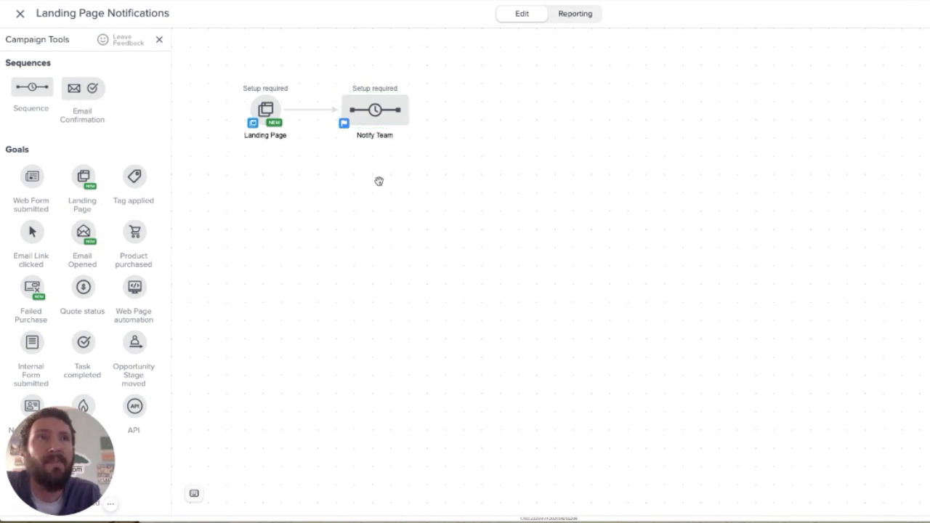
double_click(378, 115)
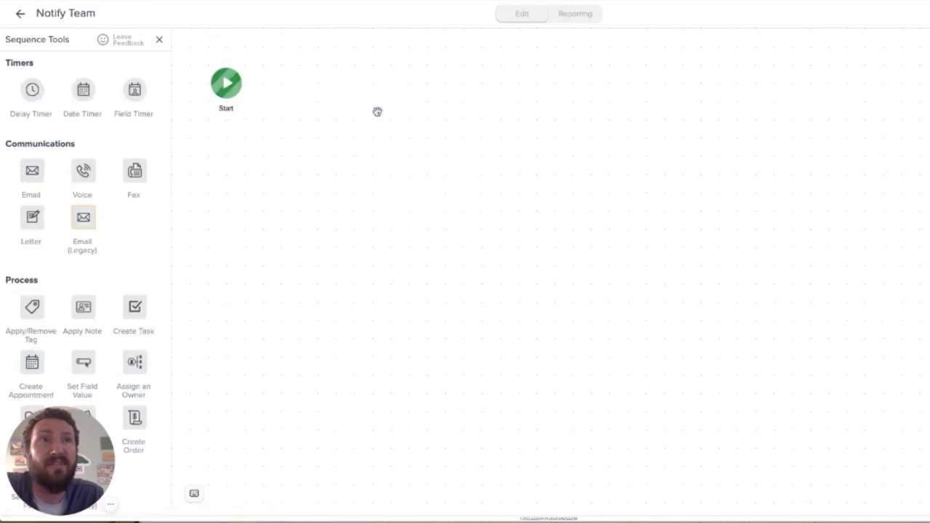
Add an email after the sequence's start and name it "Notify Team"
left_click_drag(31, 172, 317, 84)
type("Notify Team")
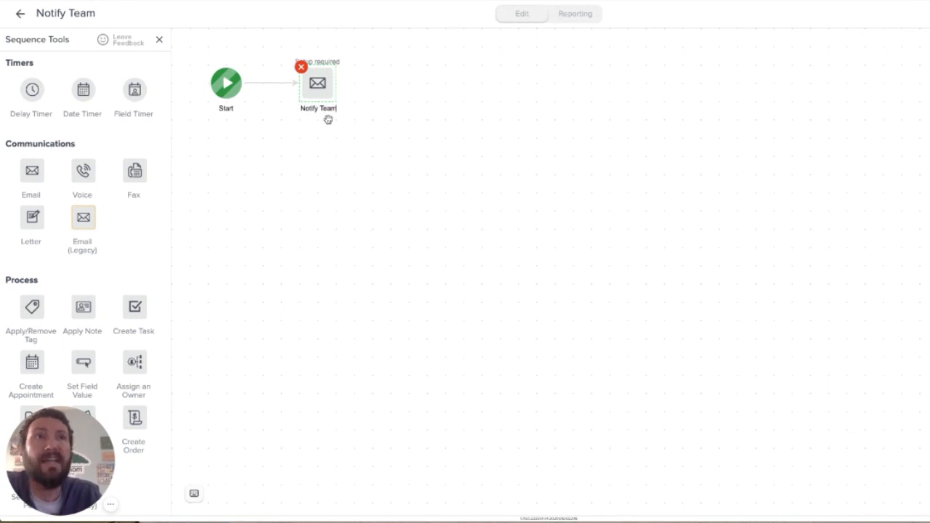
left_click(344, 180)
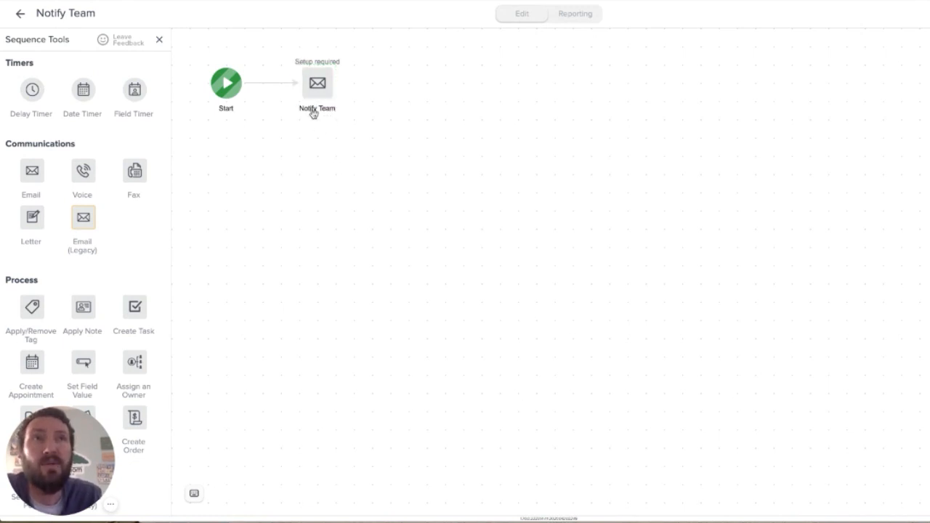
Delete the Notify Team email from the sequence
mouse_move(315, 85)
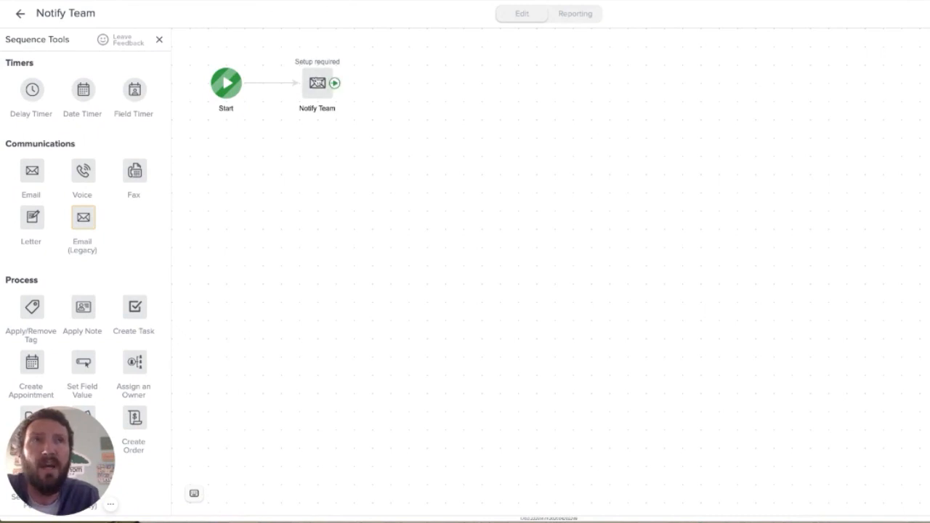
right_click(317, 81)
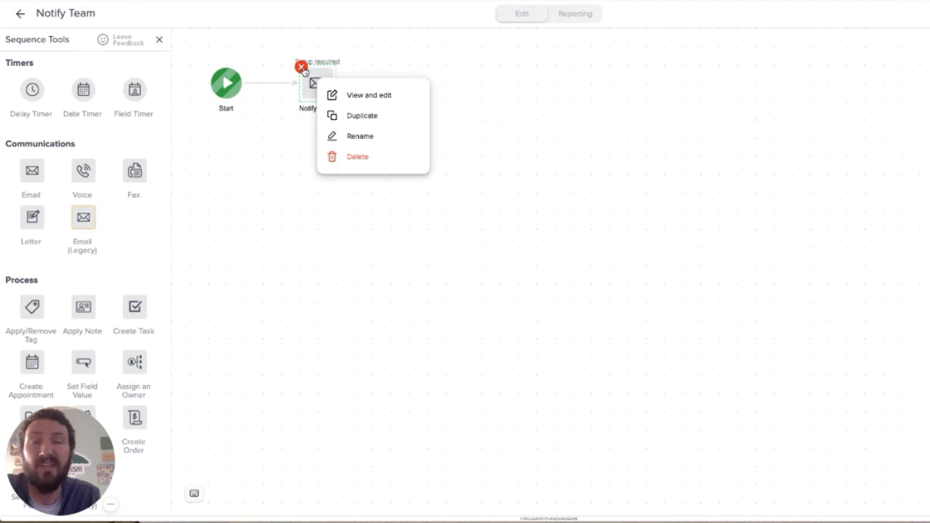
left_click(303, 68)
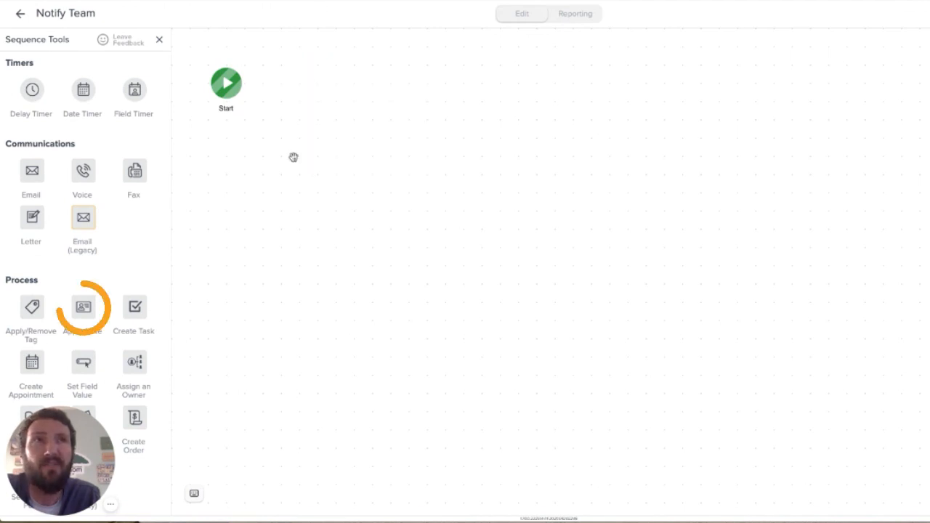
Add an Apply Note process after the sequence's start and name it "Landing Page Submitted"
left_click_drag(84, 311, 337, 85)
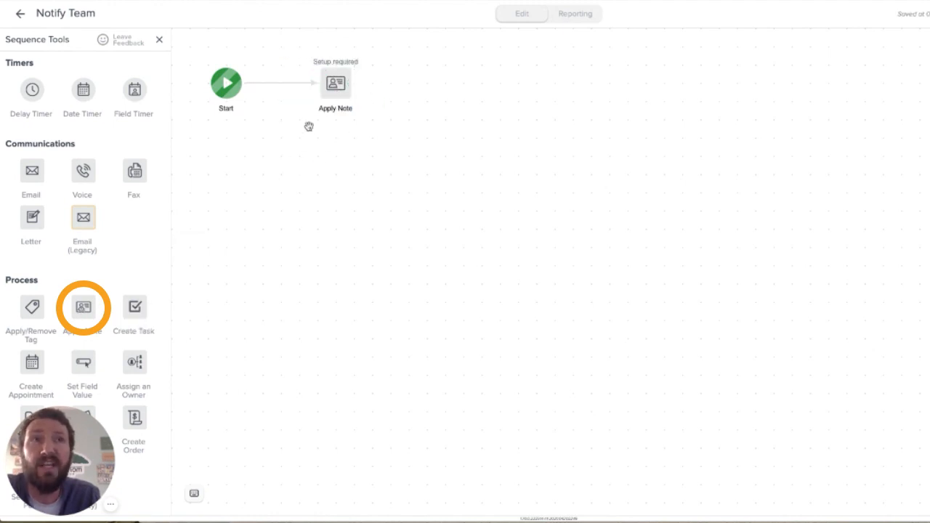
left_click(338, 109)
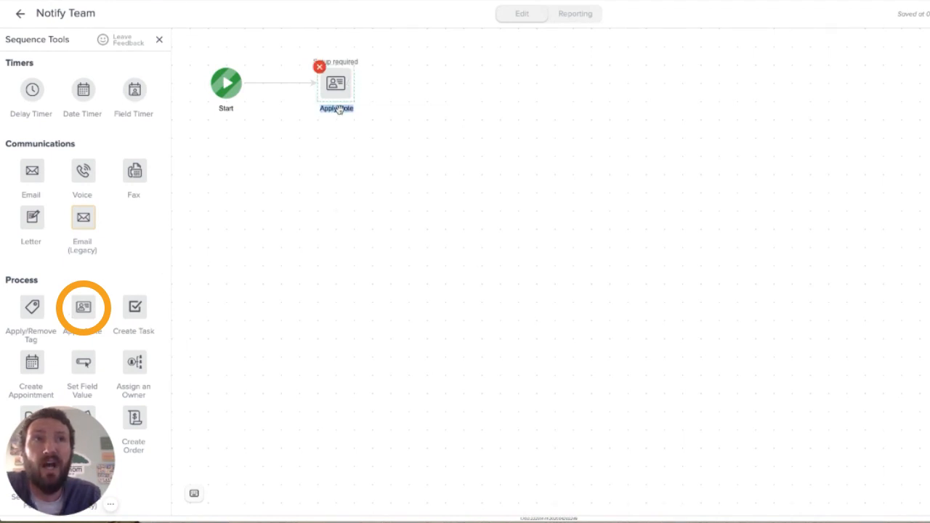
type("Landing Page Subm")
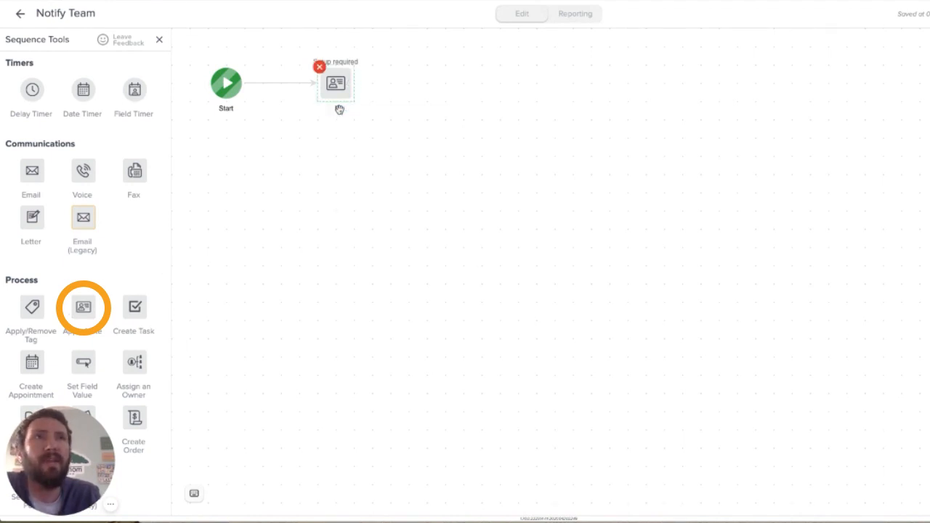
type("itted")
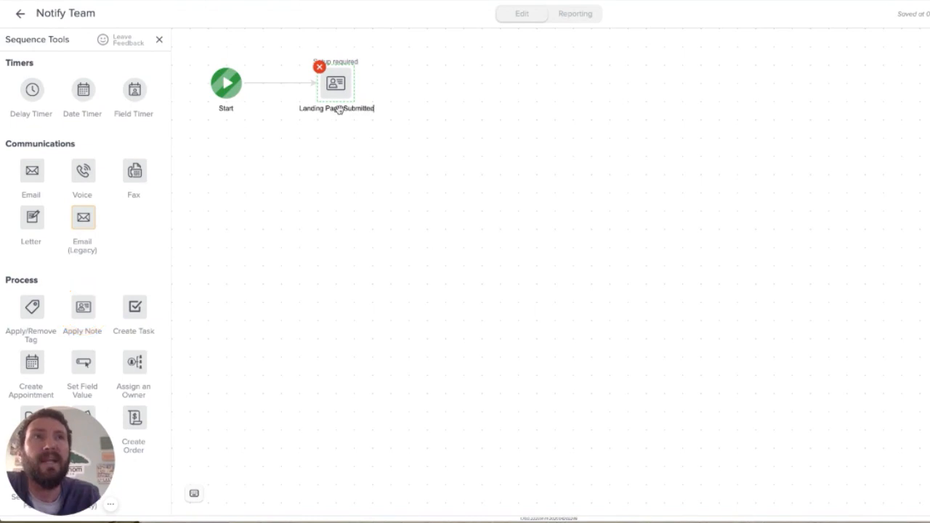
Open the Landing Page Submitted note and set its action type to UPDATE and its title to "Landing Page Submitted"
double_click(338, 86)
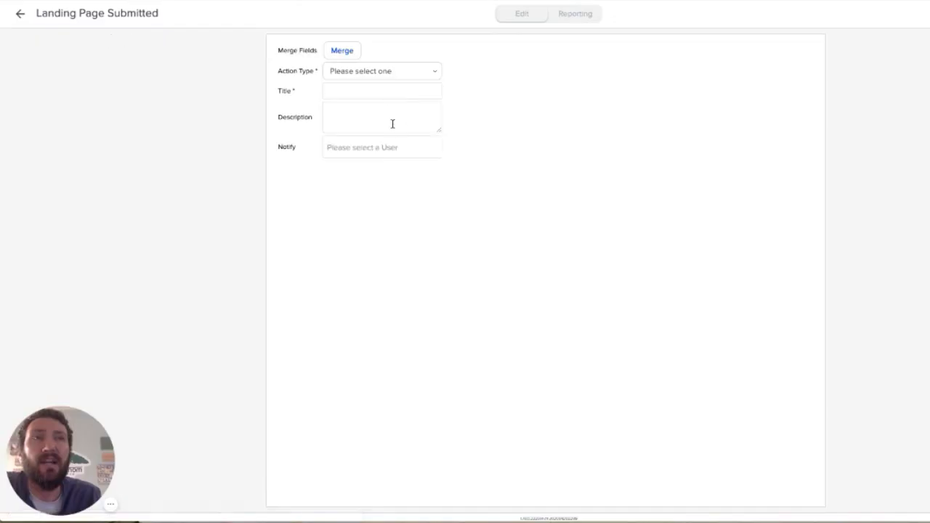
left_click(350, 74)
left_click(360, 148)
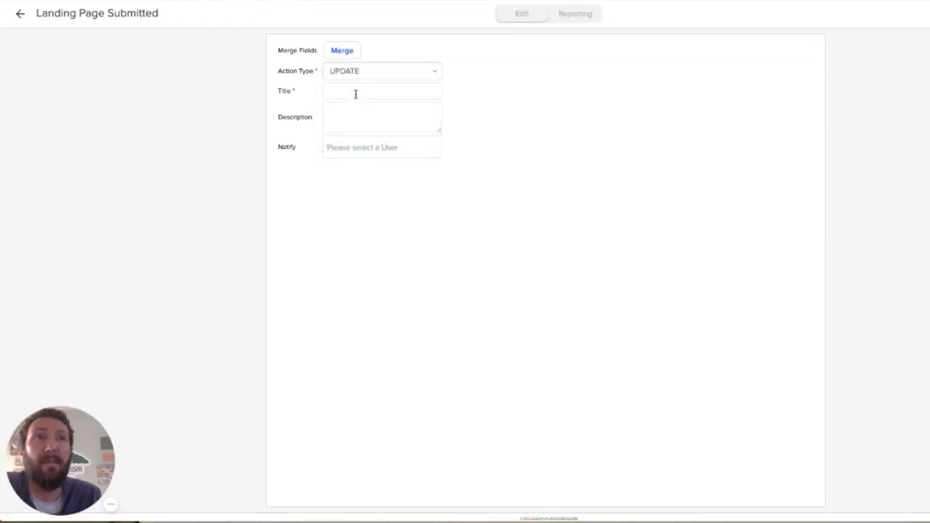
left_click(355, 90)
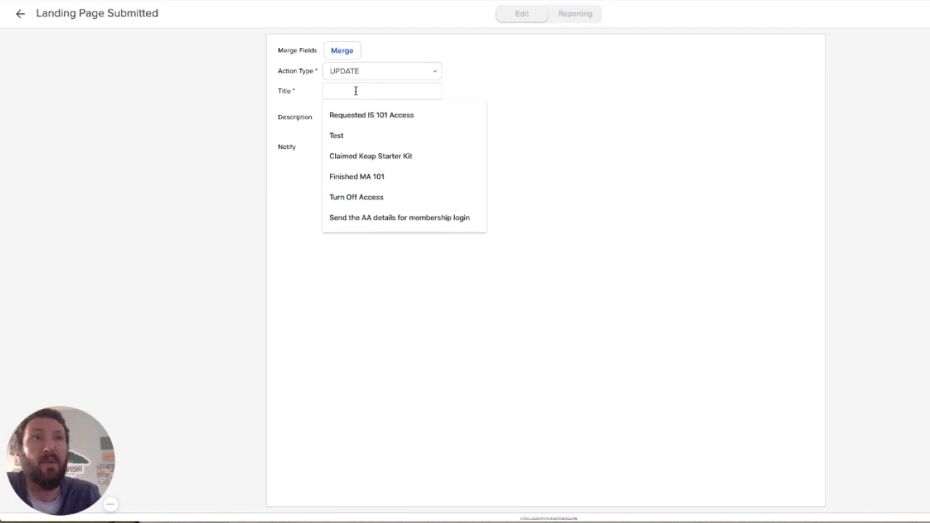
type("Landing Page Submi")
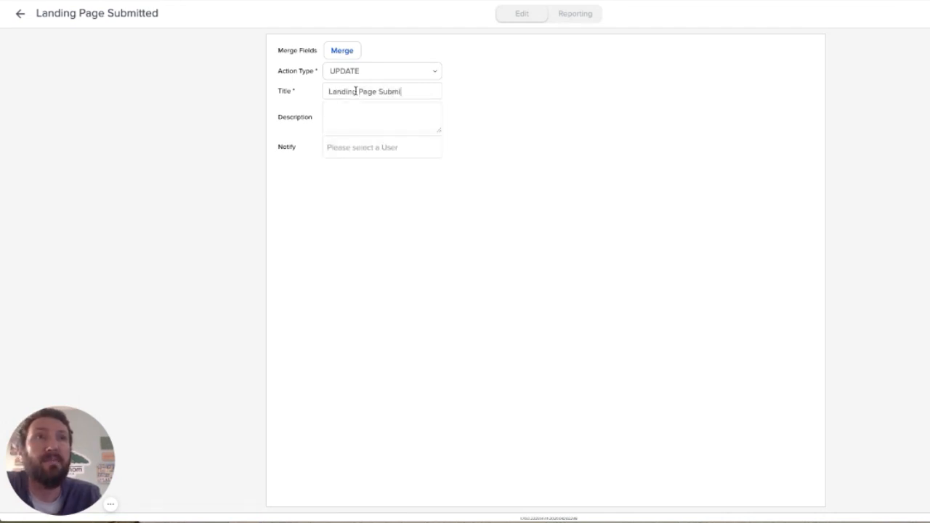
type("tted")
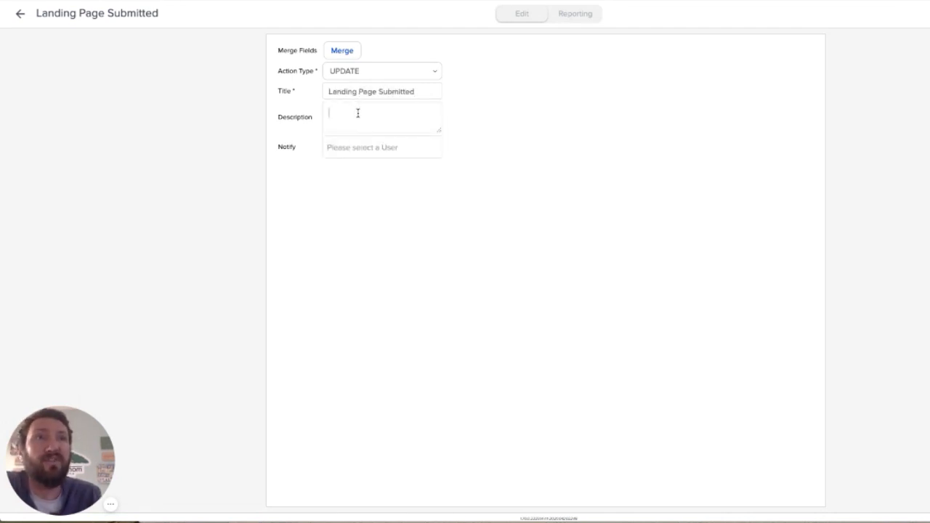
Enter "They signed up for XYZ" as the note's description
left_click(358, 113)
type("They signed up fo")
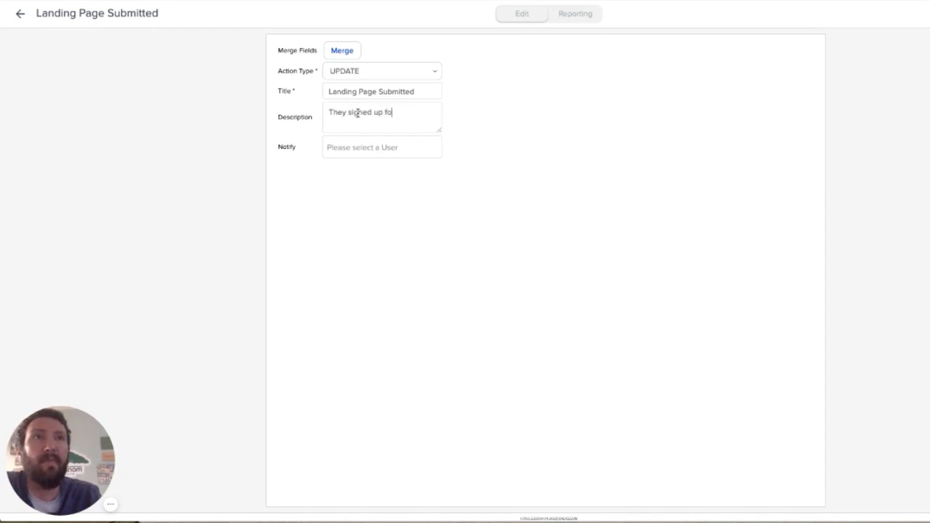
type("r XUZ")
key("BackSpace")
key("BackSpace")
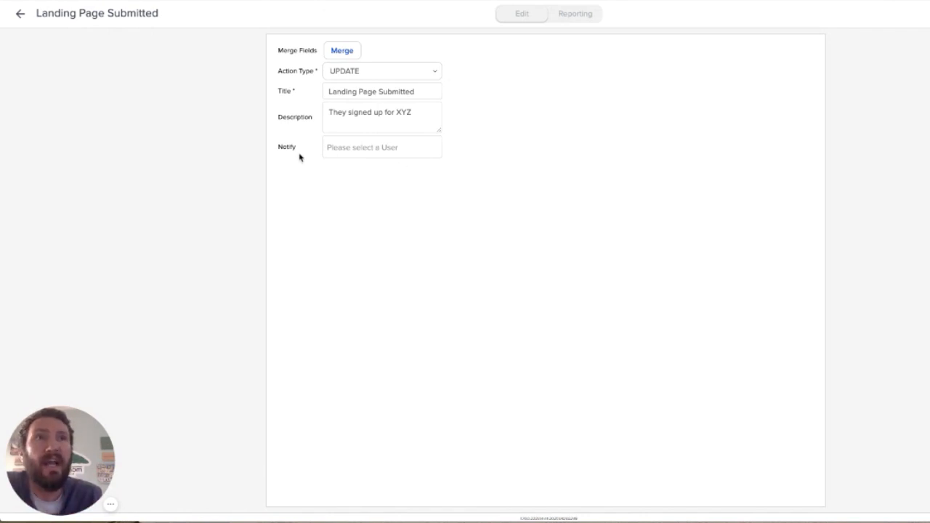
Choose the second listed user to be notified by the note and return to the Notify Team sequence
left_click(335, 148)
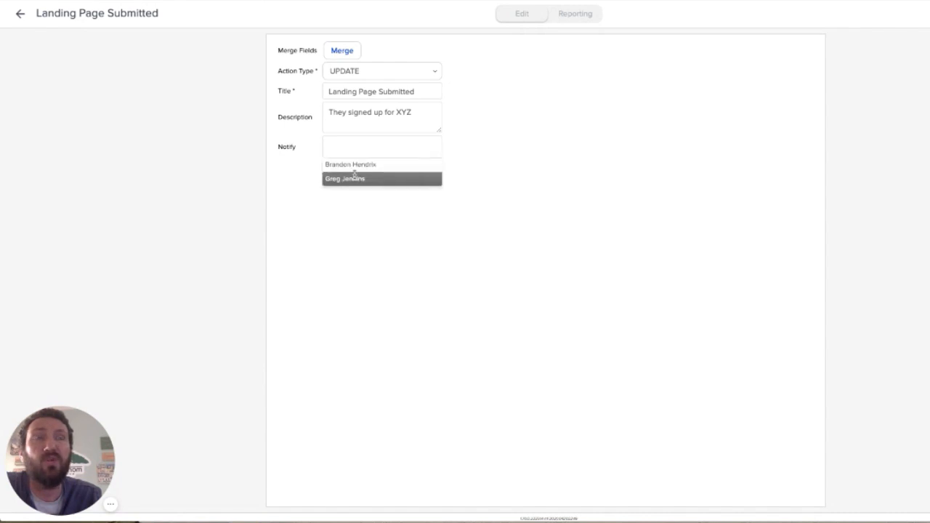
left_click(355, 178)
left_click(539, 206)
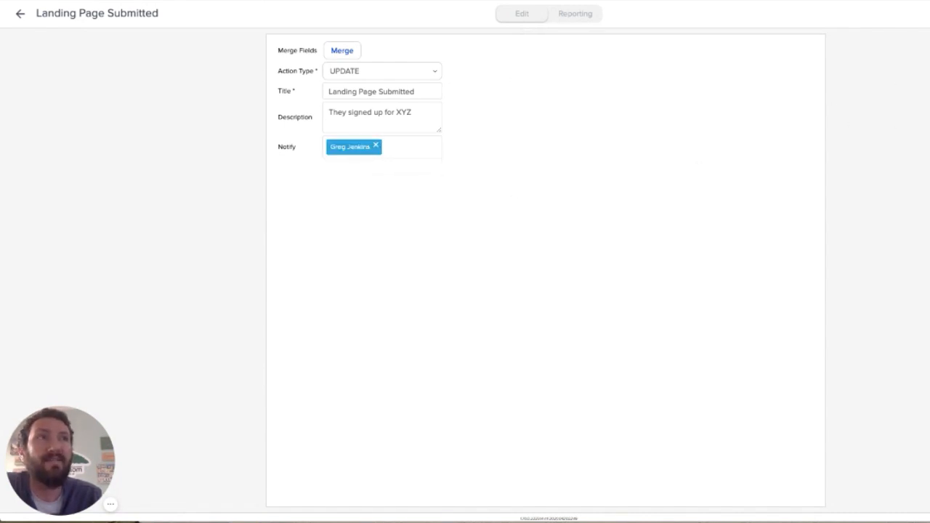
left_click(20, 13)
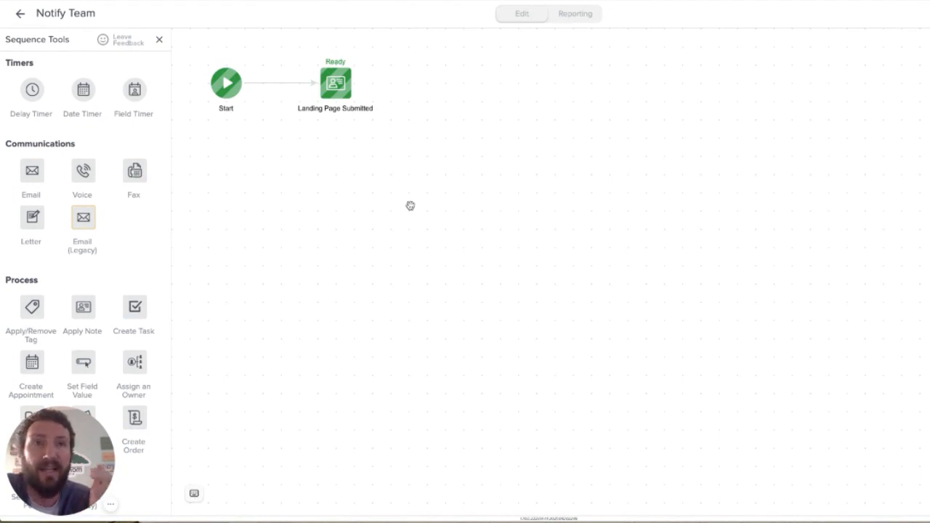
Examine the contact record down through its tasks, appointments and the history below them
scroll(232, 238, "down", 2)
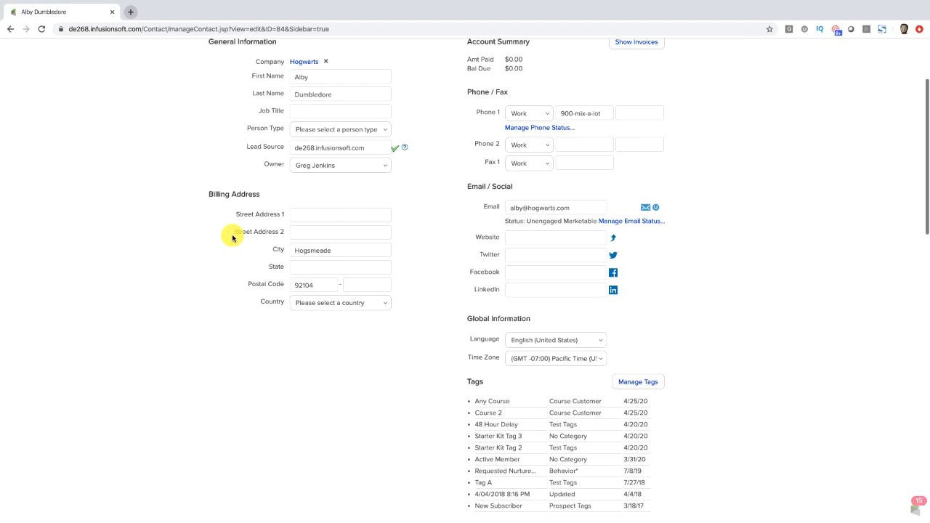
scroll(232, 237, "down", 6)
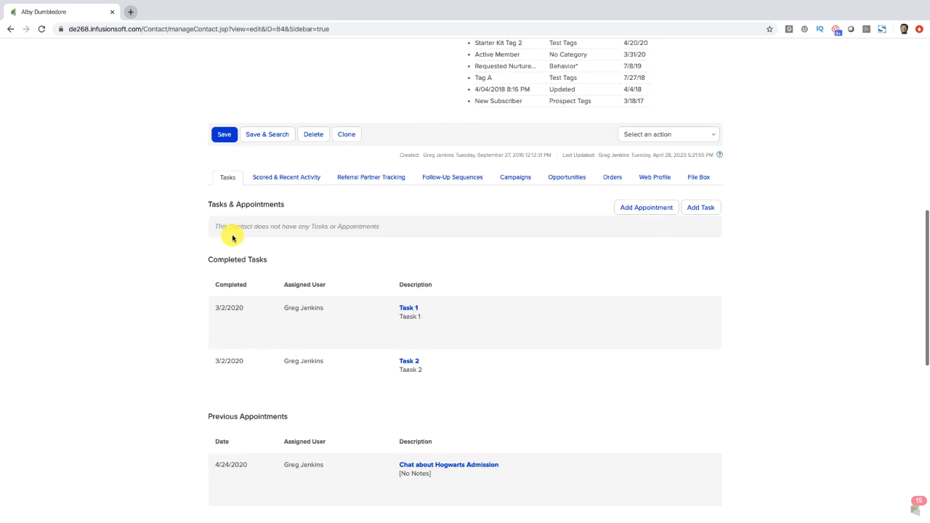
scroll(232, 237, "down", 5)
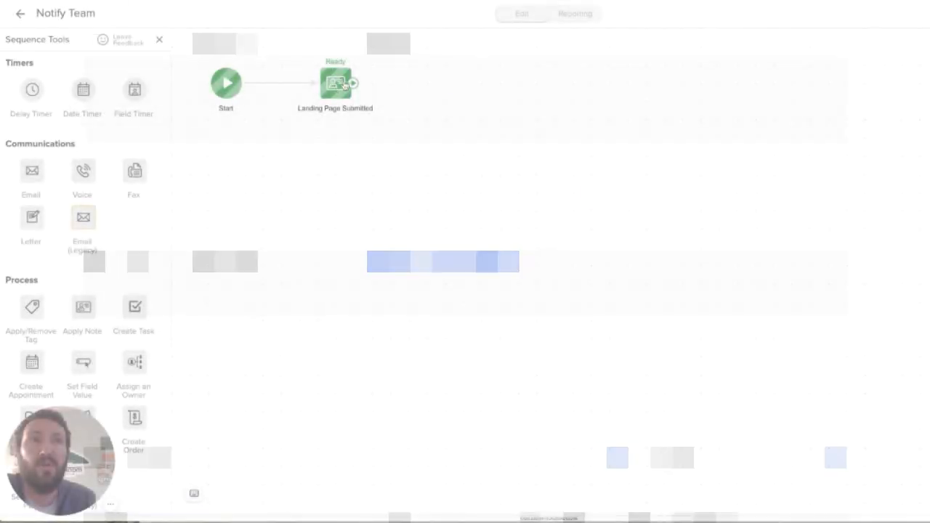
Reopen the Landing Page Submitted note in the Notify Team sequence, remove its notified user and return to the sequence
left_click(21, 13)
left_click(377, 211)
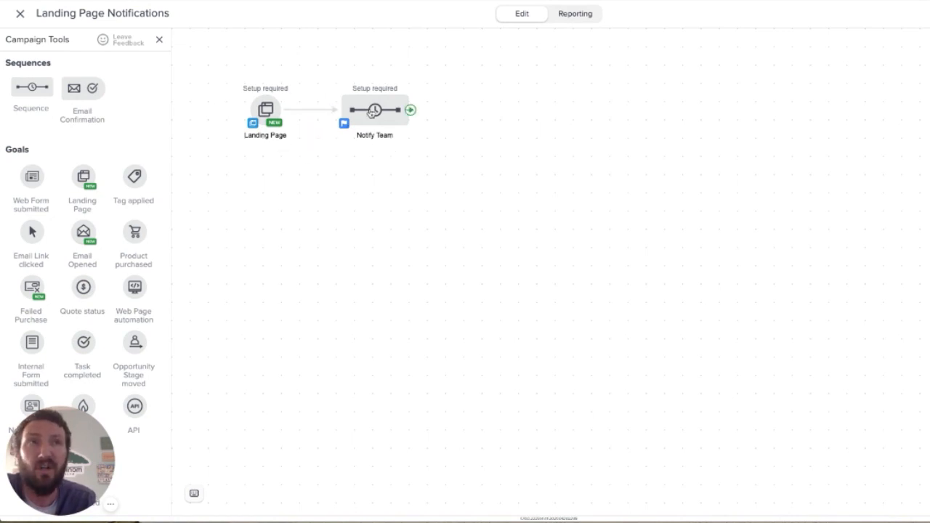
double_click(371, 114)
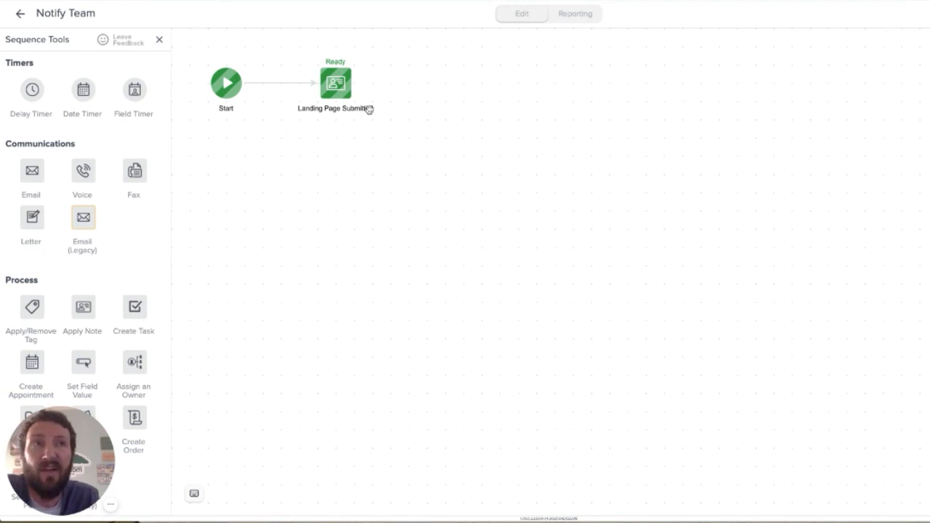
double_click(342, 84)
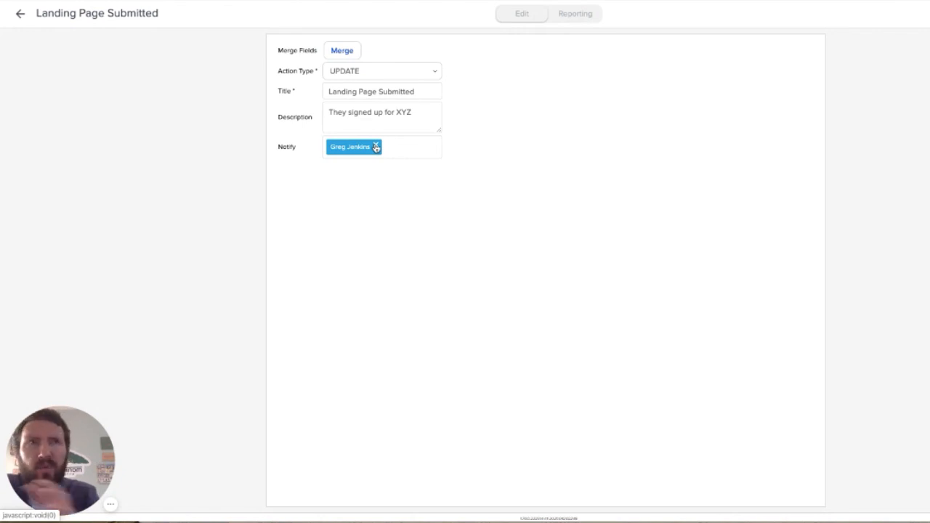
left_click(375, 148)
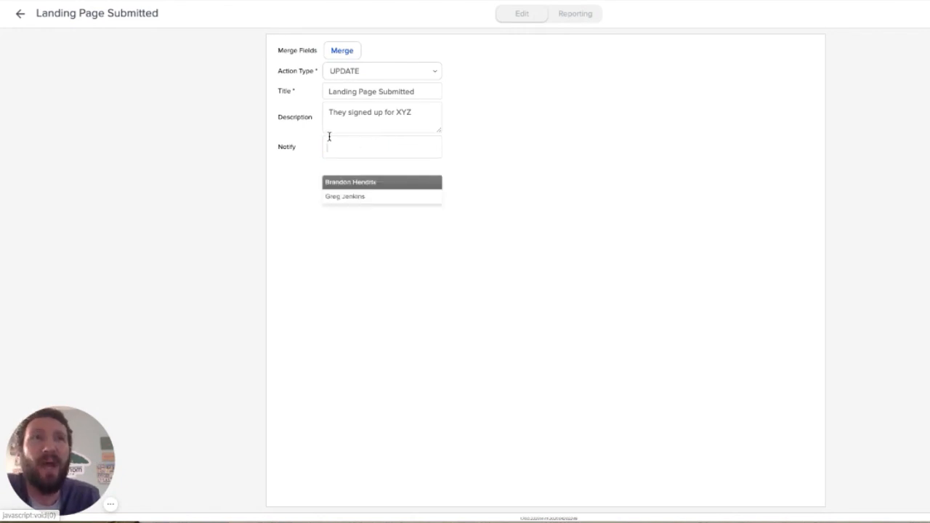
left_click(539, 130)
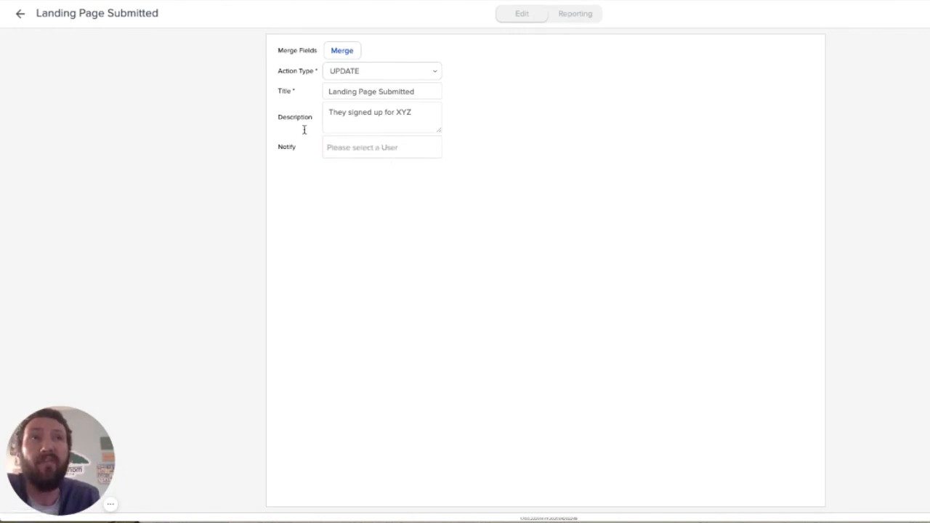
left_click(21, 14)
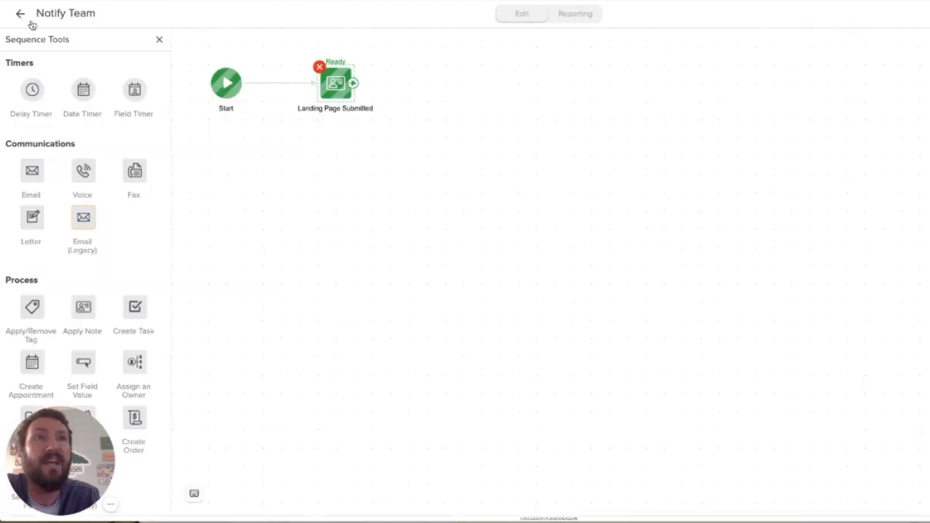
Add a Fulfillment List process after the Landing Page Submitted note and name it "Batch Notifications"
scroll(131, 276, "down", 2)
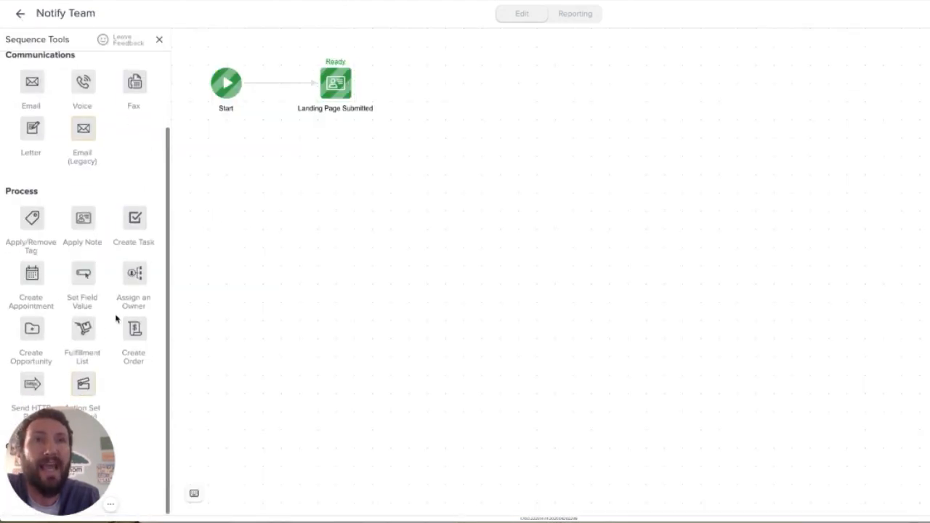
left_click_drag(82, 330, 430, 65)
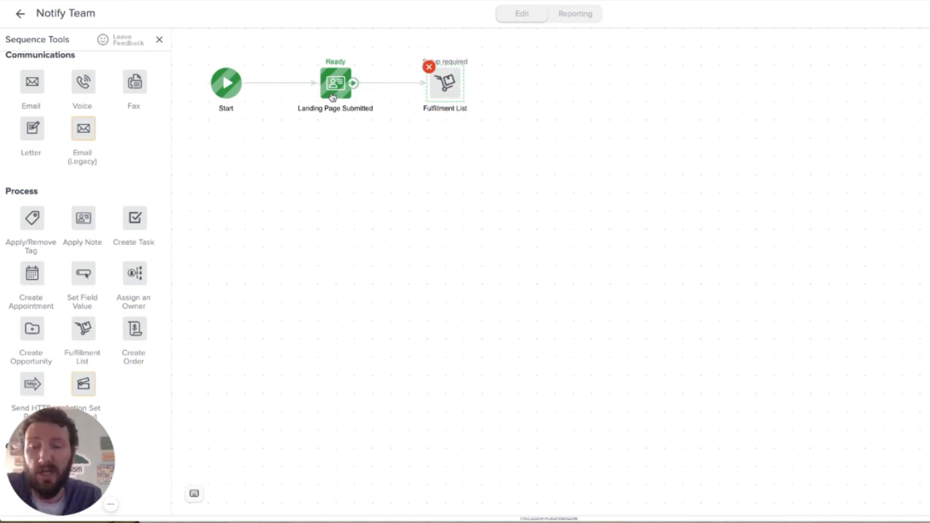
left_click_drag(299, 48, 377, 132)
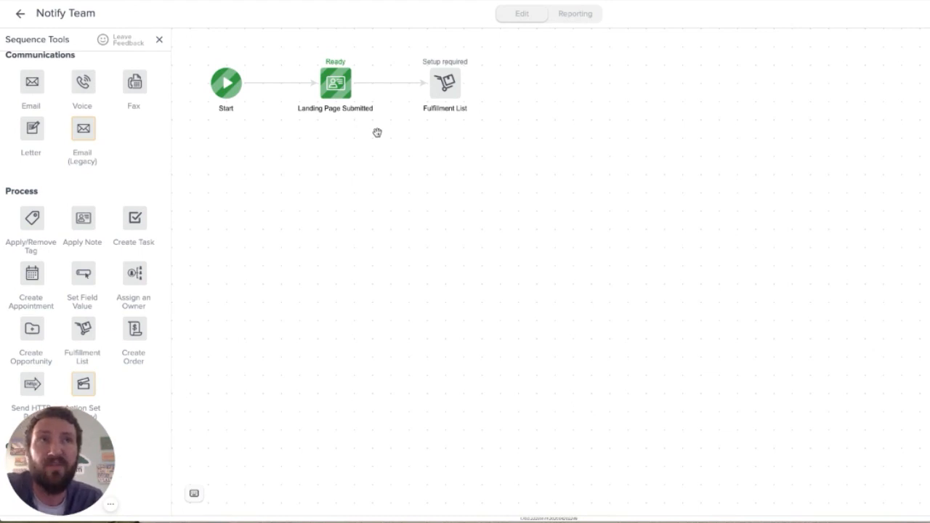
left_click(442, 107)
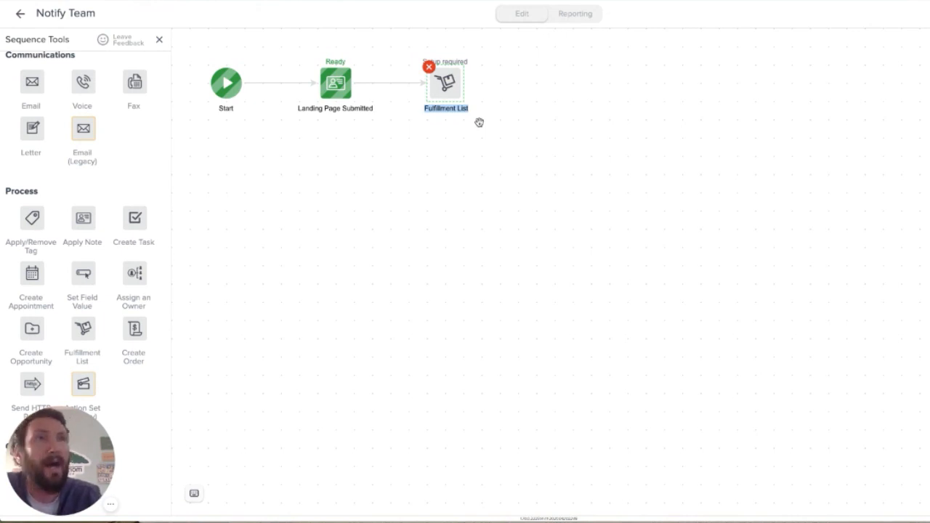
type("Natch Notifications")
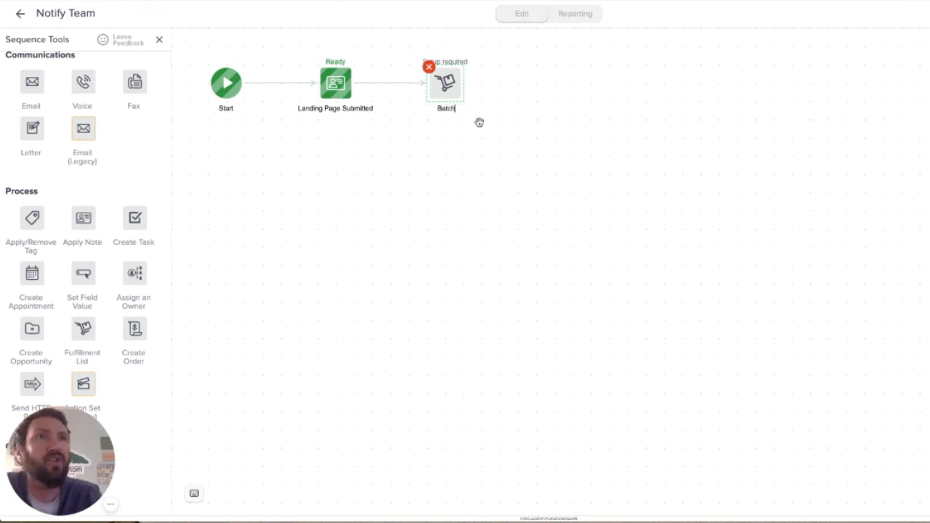
left_click(465, 146)
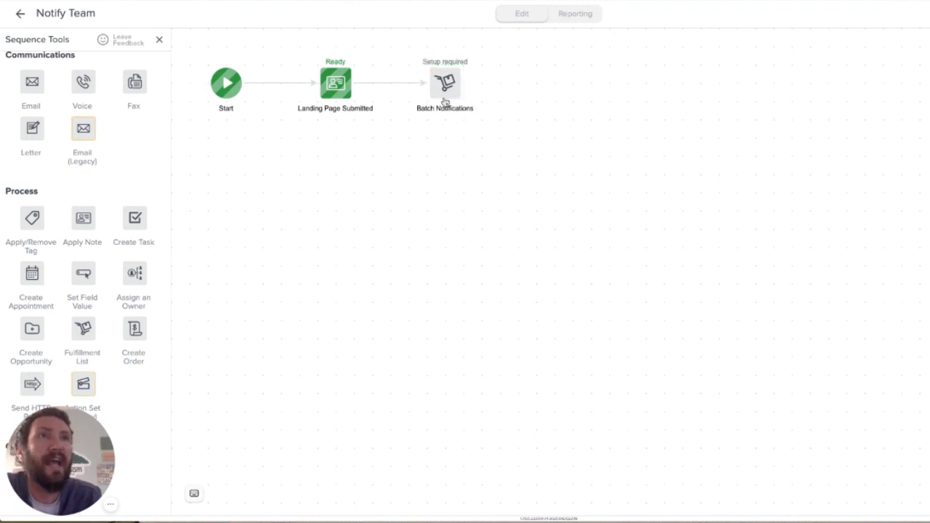
Open the Batch Notifications fulfillment list and set its job to be sent to an email address
left_click(445, 84)
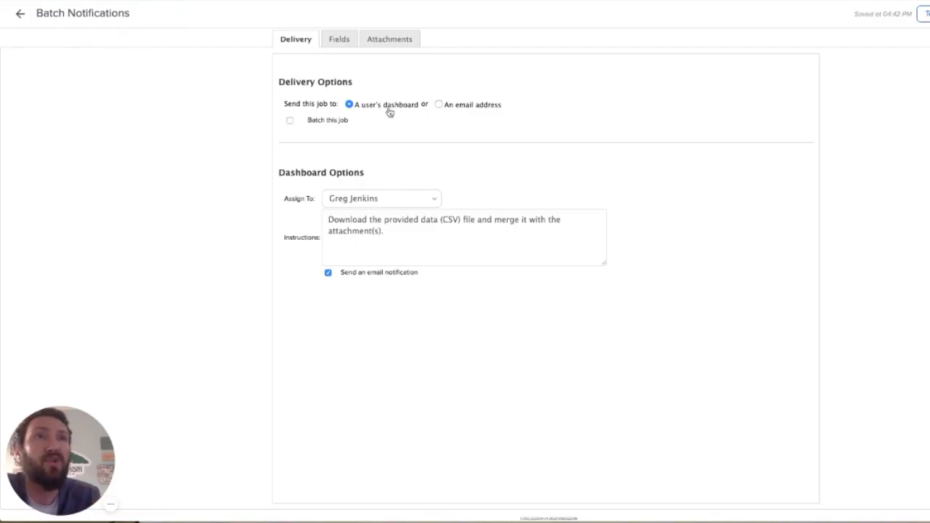
left_click(439, 106)
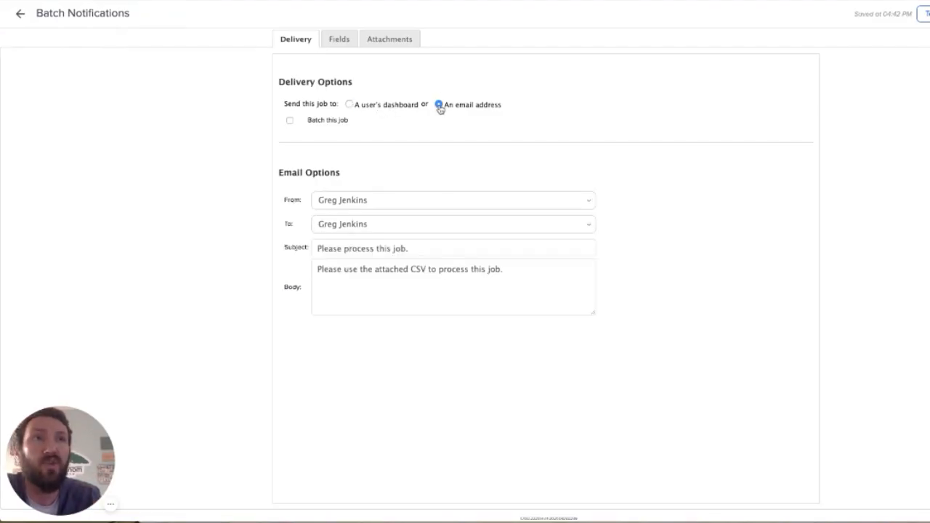
Try the Other option as the job email's recipient and switch back to the originally selected user
left_click(332, 223)
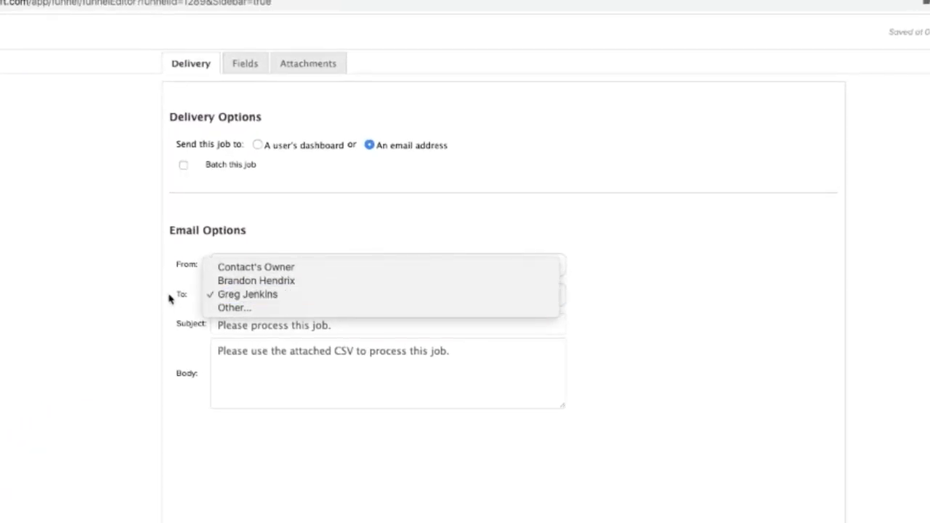
left_click(235, 308)
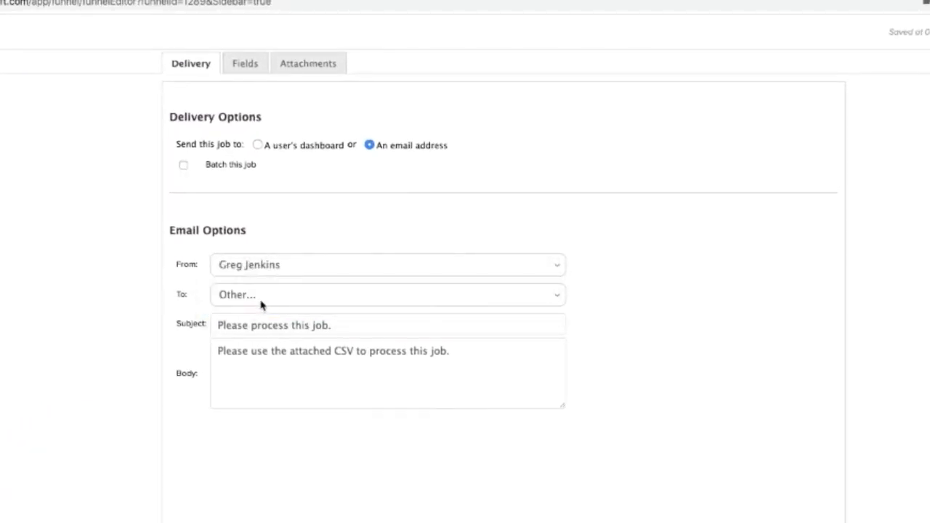
left_click(260, 301)
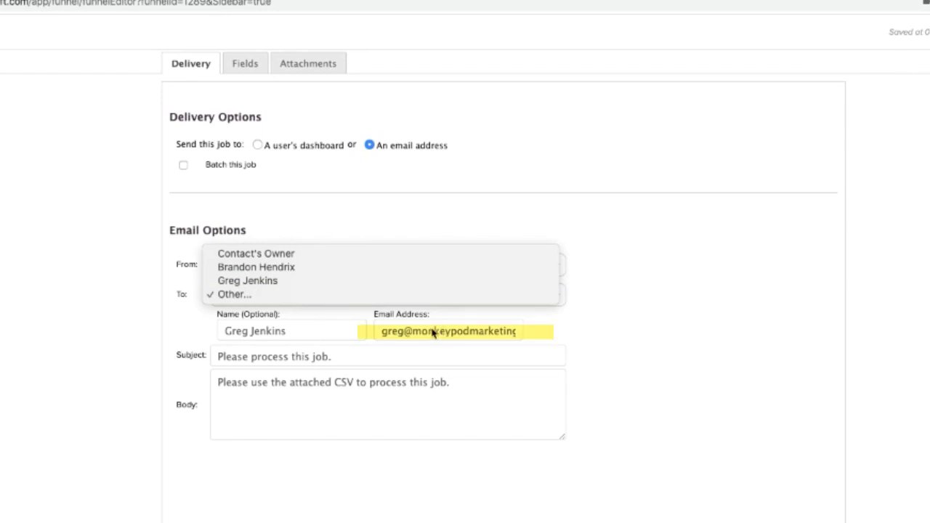
left_click(267, 281)
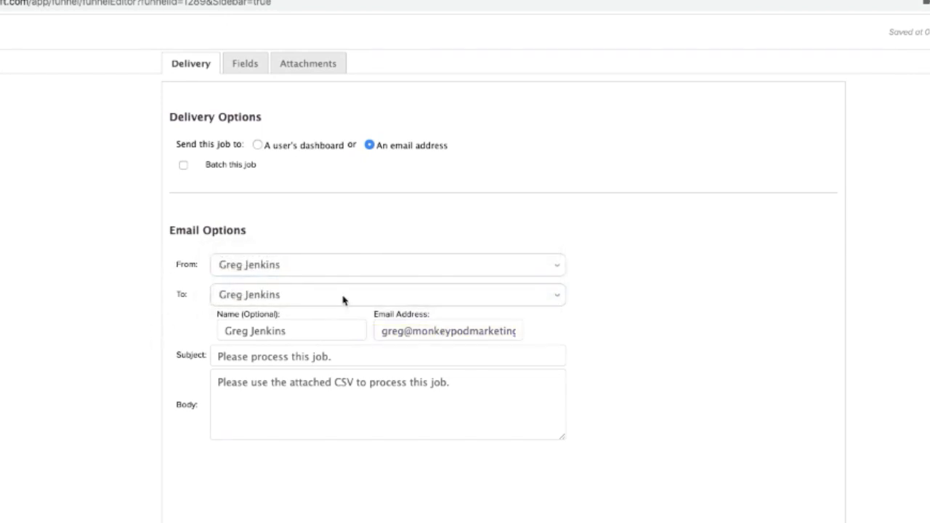
Batch the job until there are 75 items to fulfill, waiting no longer than 1 day
left_click(184, 167)
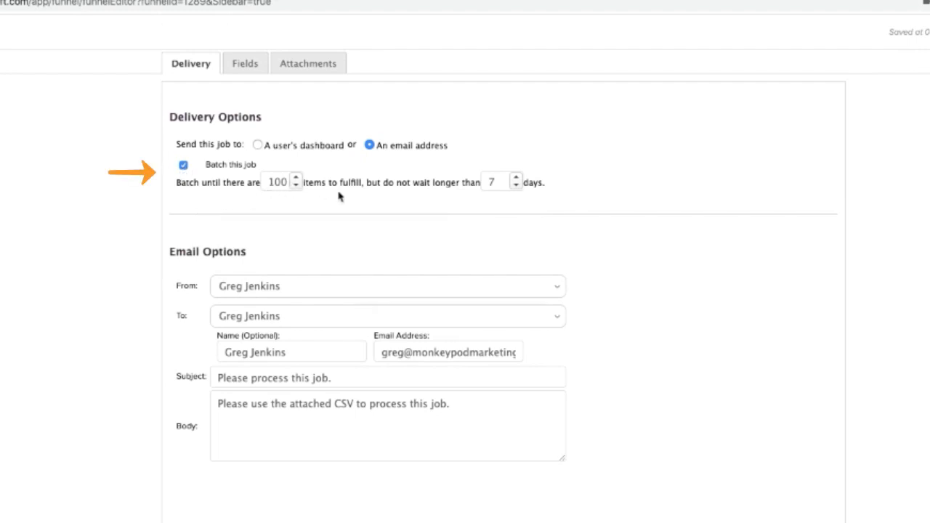
left_click(517, 187)
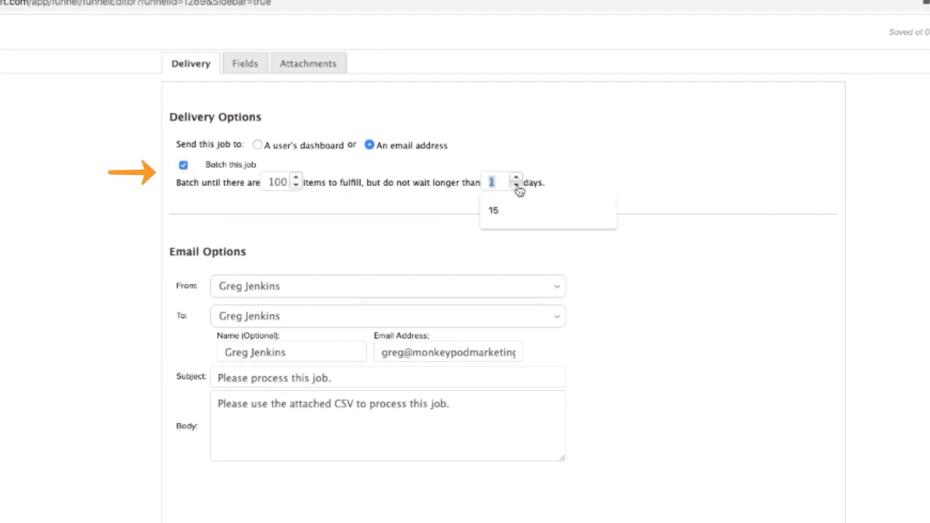
left_click(583, 177)
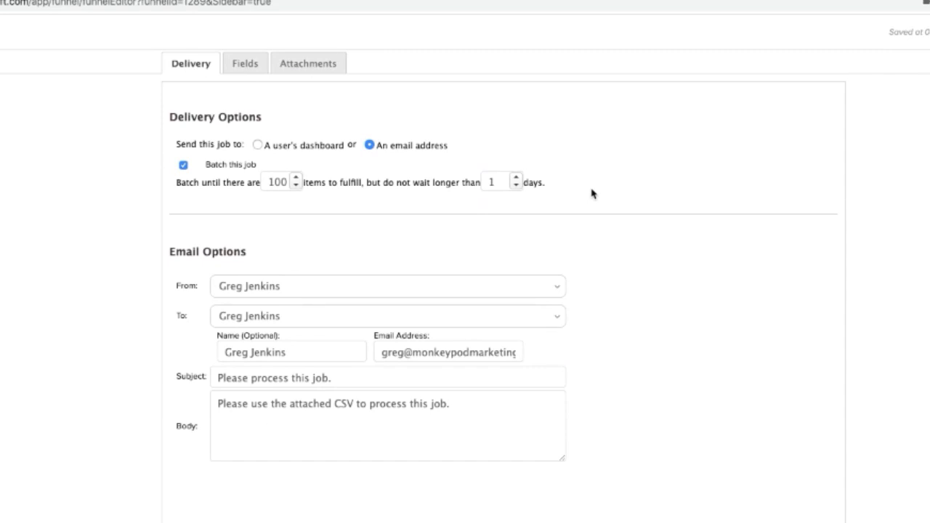
left_click(296, 186)
Replace the email body with "Here are the opt-ins from the XYZ Landing Page Today"
left_click_drag(501, 403, 134, 405)
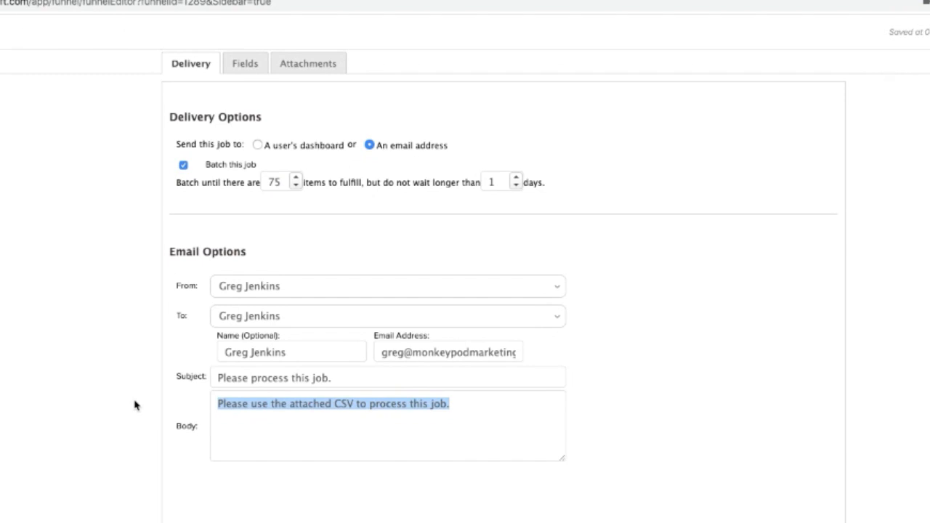
type("Here are the")
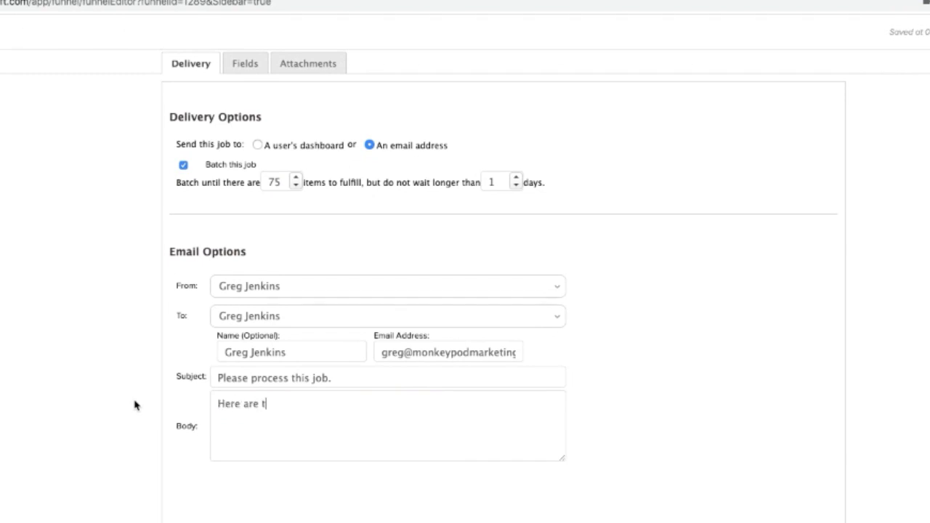
type(" opt-ins from ")
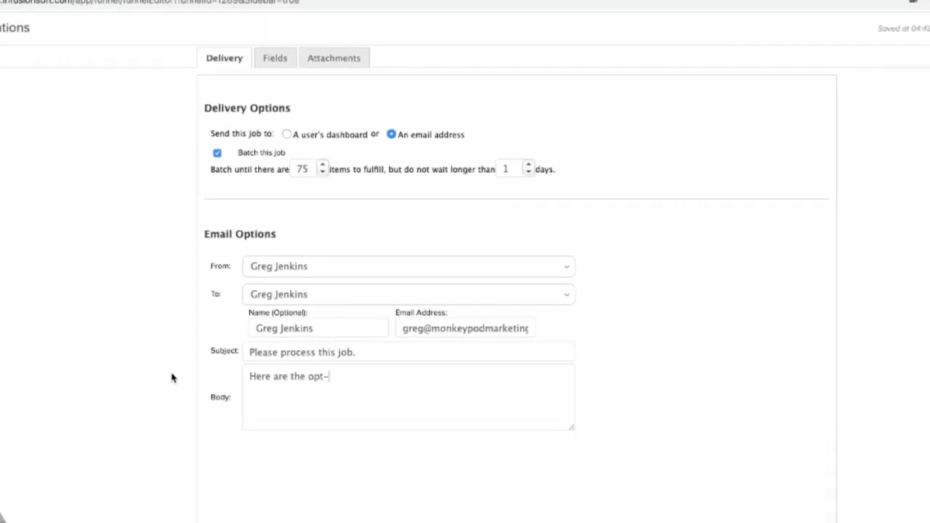
type("the XUZ")
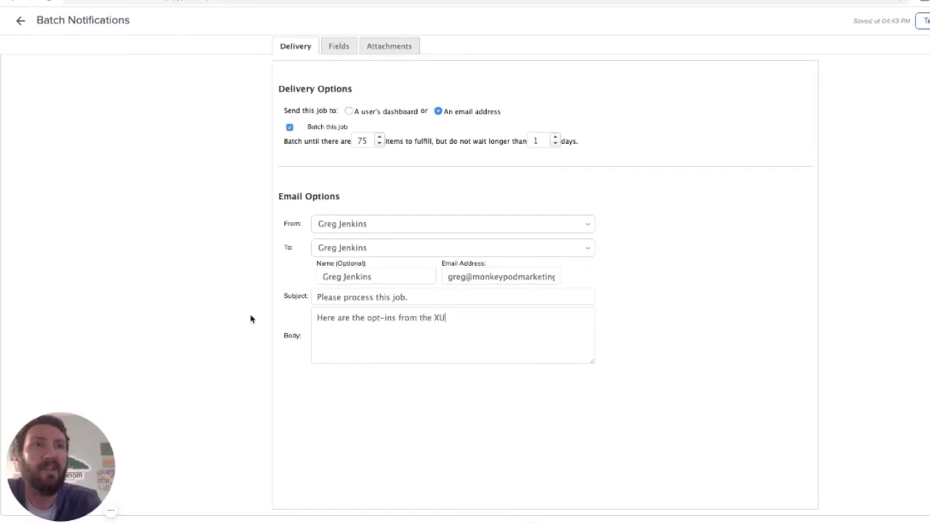
key("BackSpace")
key("BackSpace")
type("YZ ")
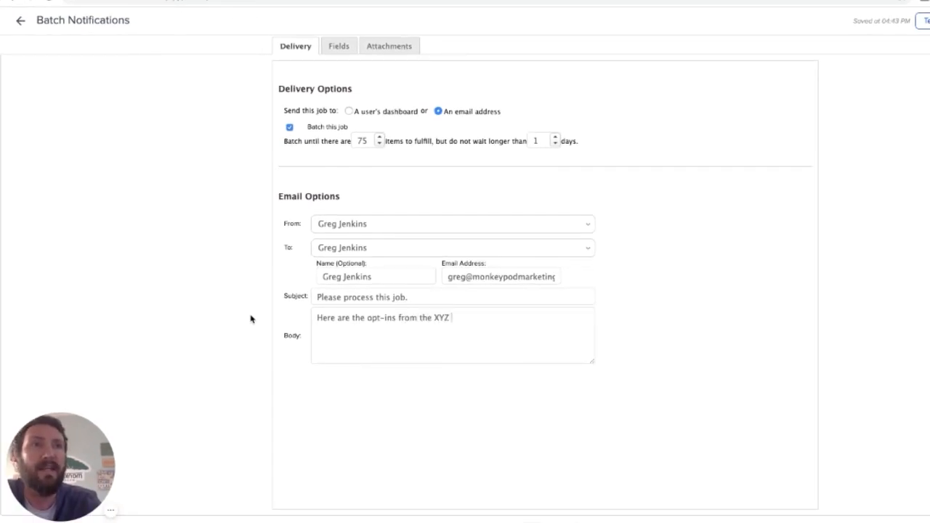
type("Landing Page Toay")
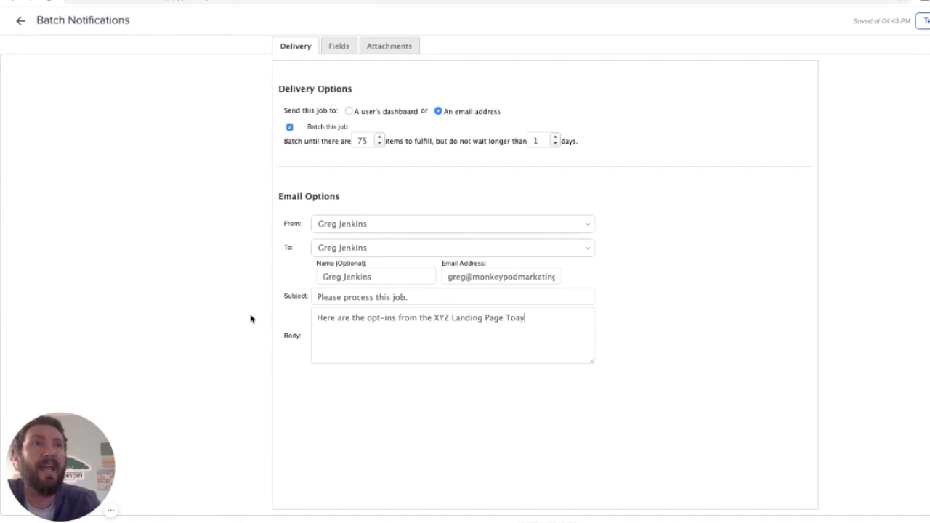
key("BackSpace")
key("BackSpace")
type("day")
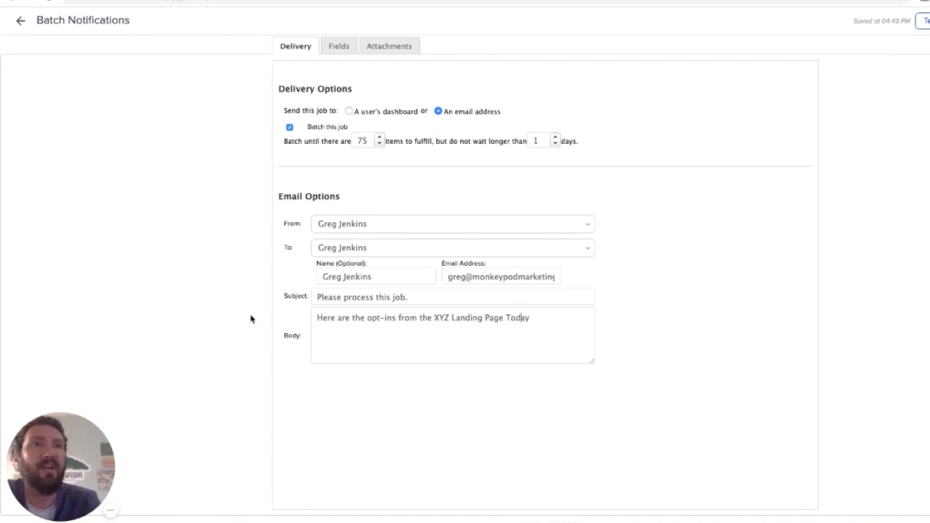
Remove all fulfillment list export fields from Contact.Company through Owner.Email, keeping Contact.Id, Contact.FirstName, Contact.LastName, Contact.Email and Owner.StreetAddress1
left_click(335, 46)
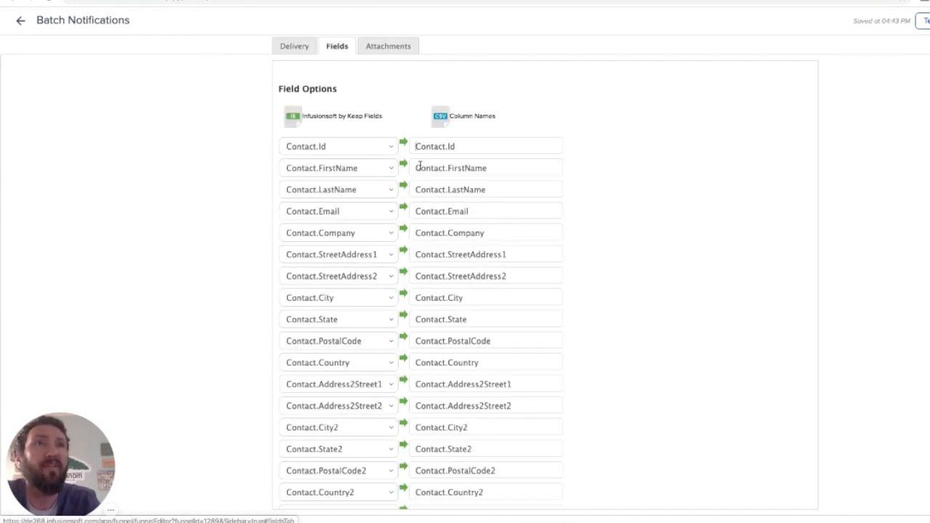
scroll(425, 232, "down", 3)
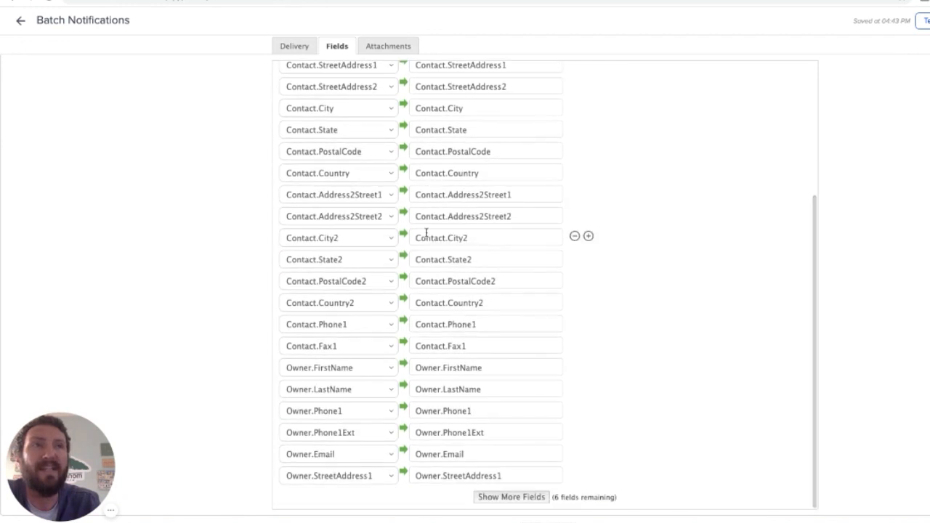
scroll(424, 234, "up", 3)
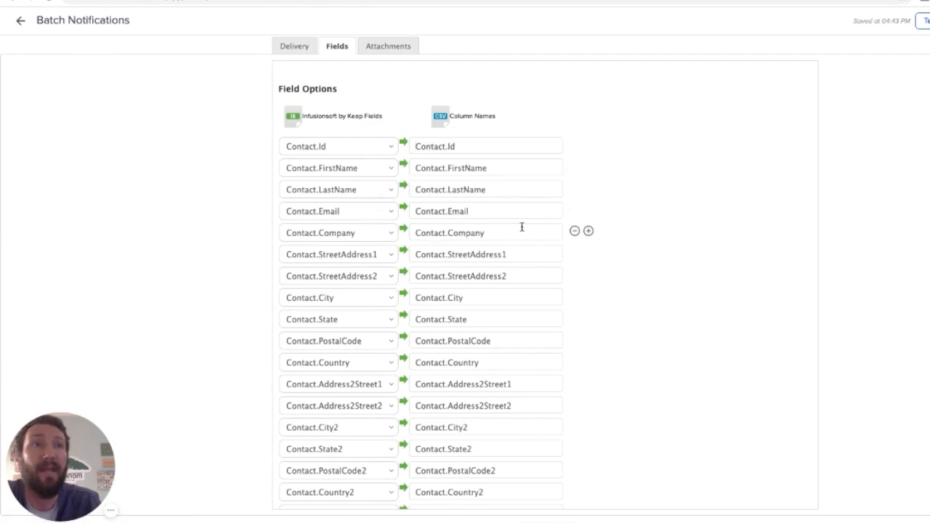
left_click(574, 231)
left_click(574, 231)
left_click(574, 231)
left_click(574, 231)
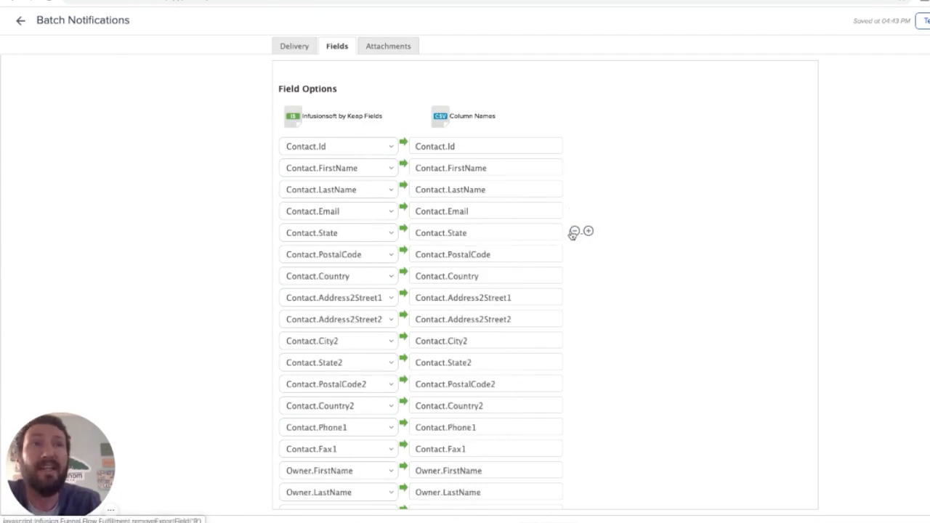
double_click(574, 231)
left_click(574, 231)
double_click(573, 231)
left_click(574, 231)
double_click(574, 231)
left_click(574, 231)
double_click(574, 231)
left_click(574, 231)
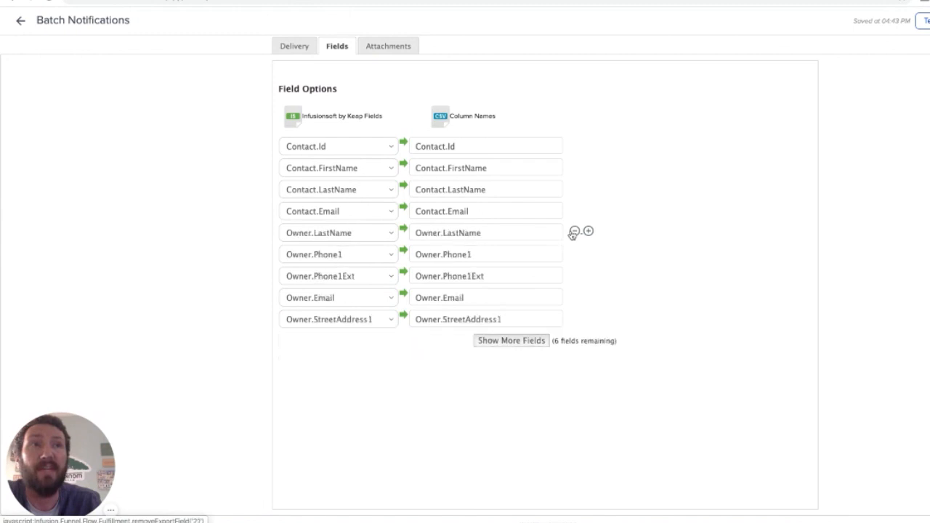
double_click(574, 231)
left_click(574, 231)
left_click(574, 231)
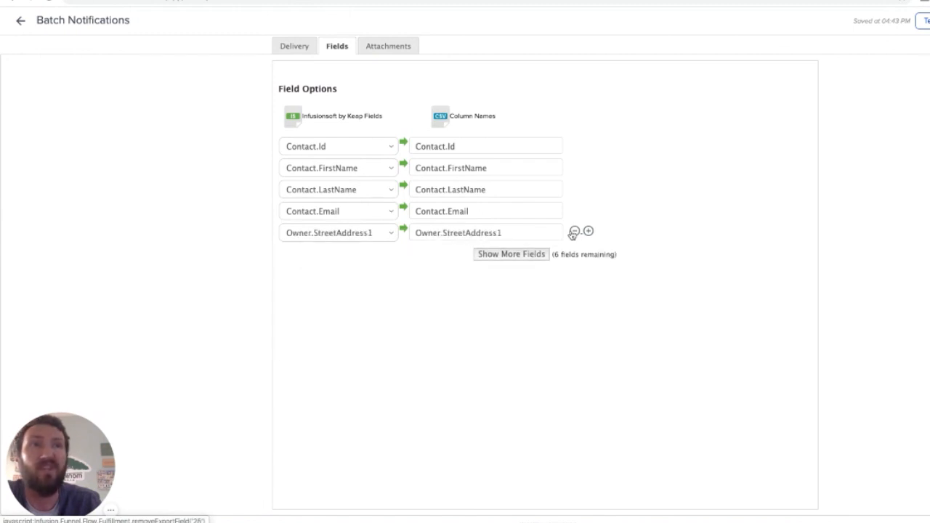
Change the Owner.StreetAddress1 export field to Contact._ISStarterKitRating and return to the Landing Page Notifications campaign canvas
left_click(328, 238)
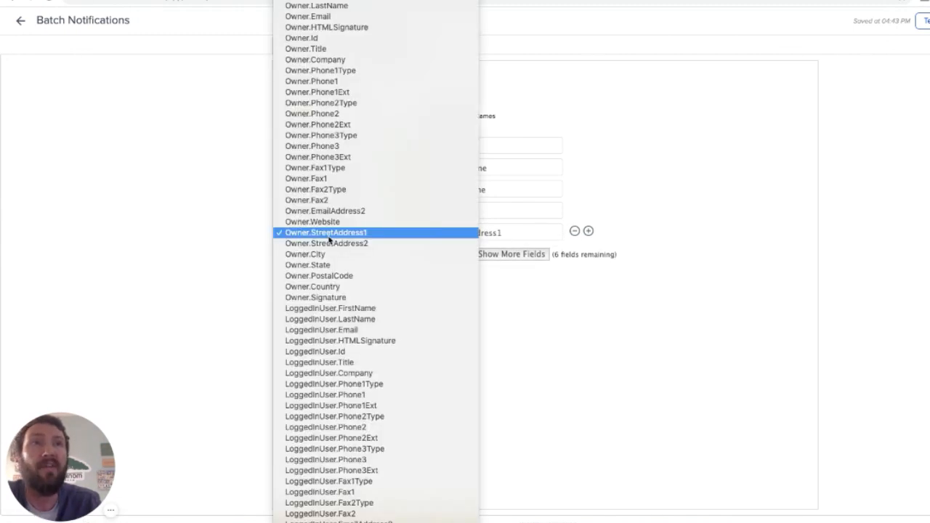
scroll(328, 238, "up", 5)
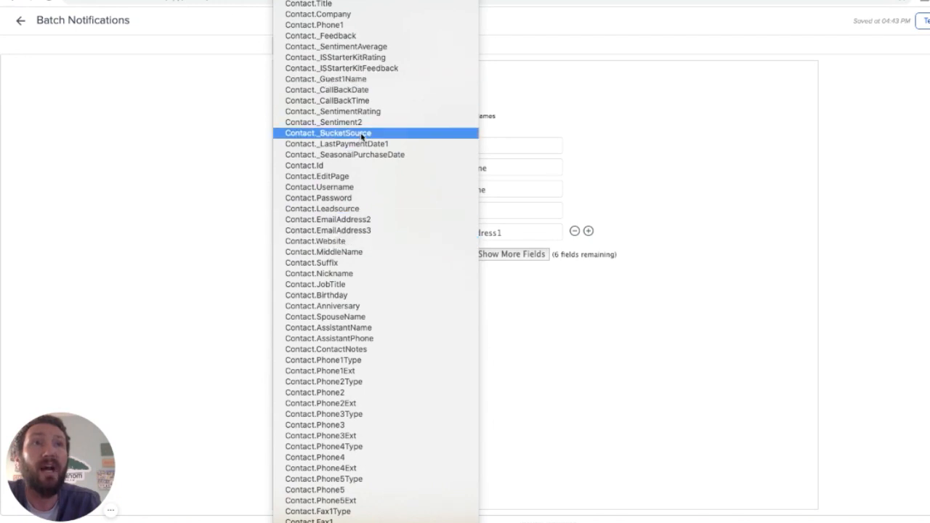
left_click(390, 57)
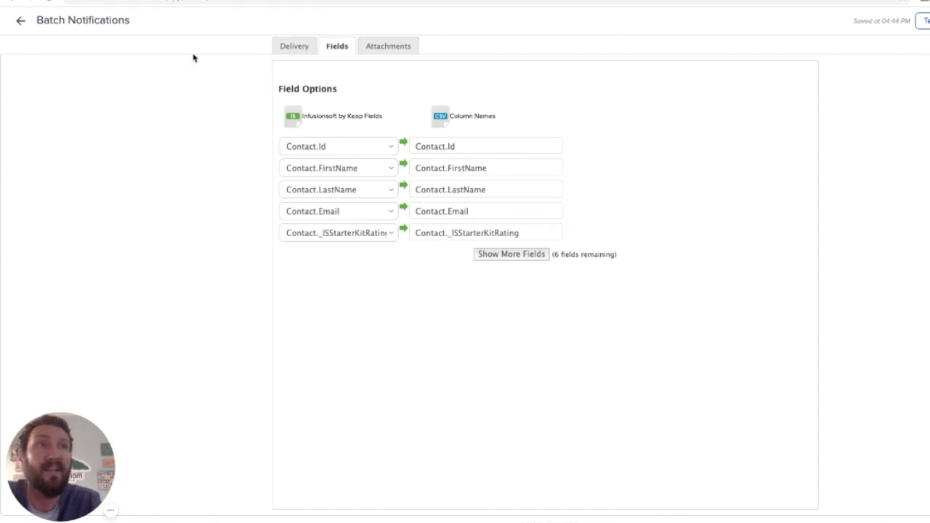
left_click(20, 20)
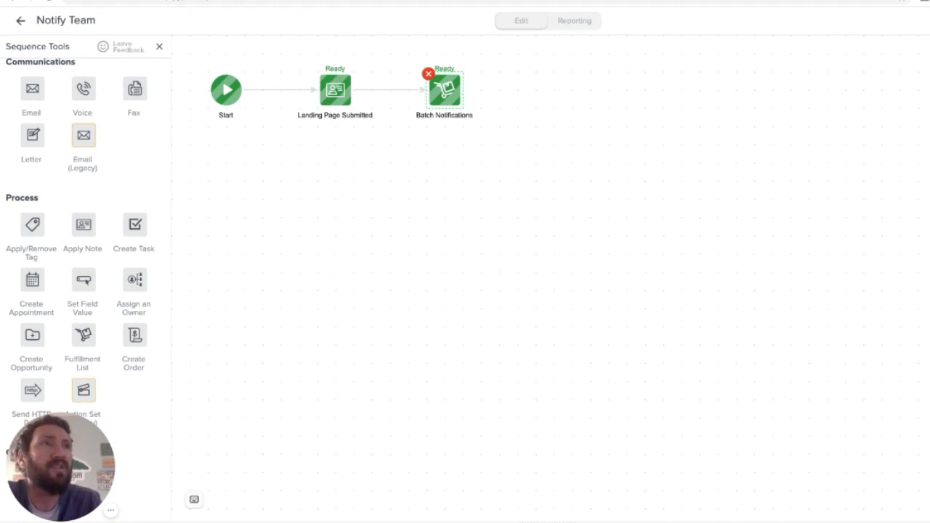
left_click(21, 20)
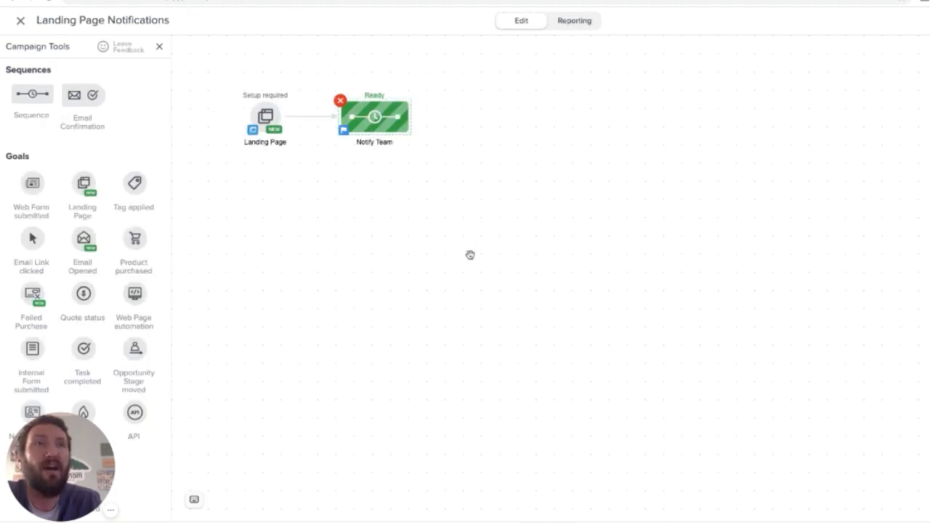